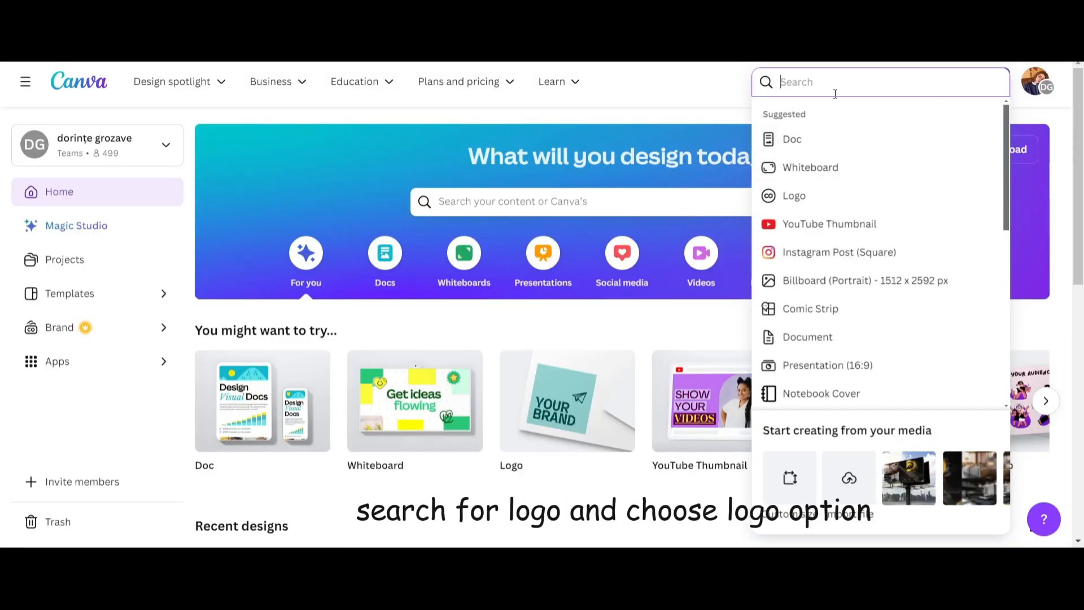
- Create a new 500 x 500 px Logo design and search its templates for "3d logo golden ratio"
text(logo)
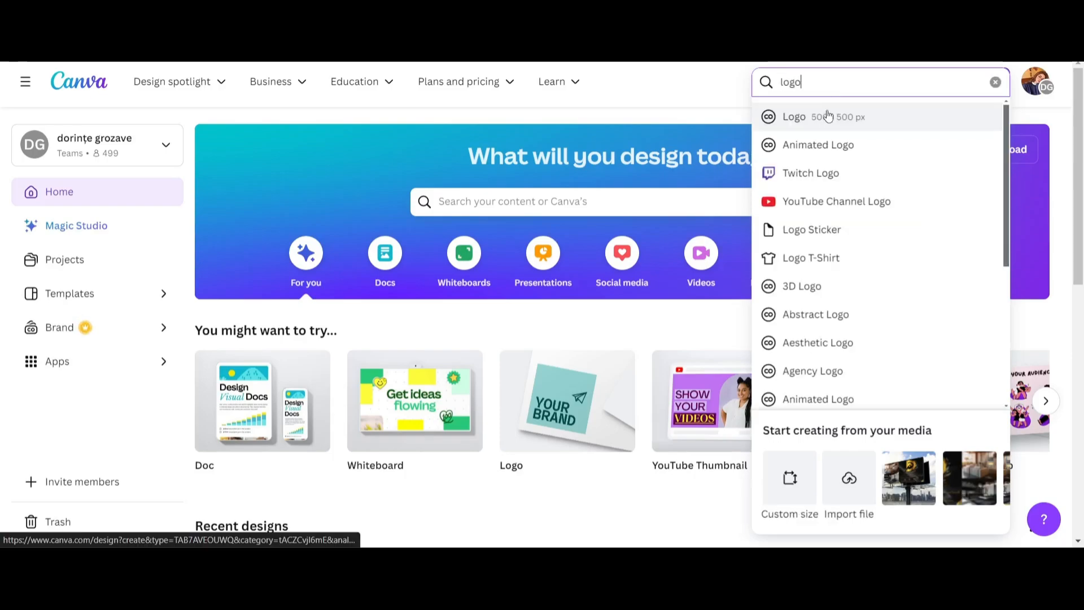
click(828, 117)
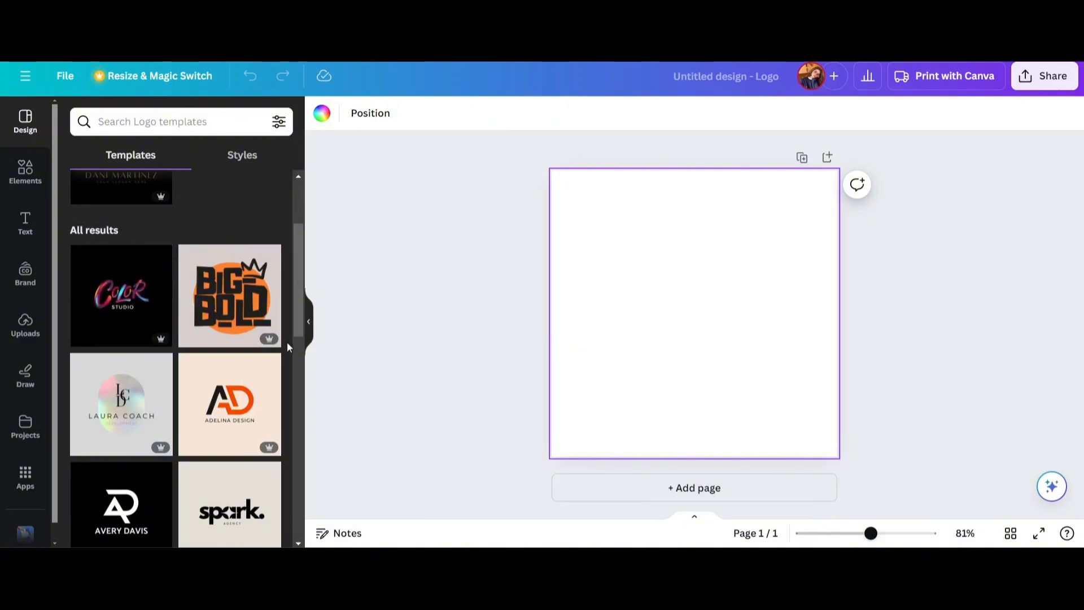
scroll(261, 269, up, 3)
click(117, 125)
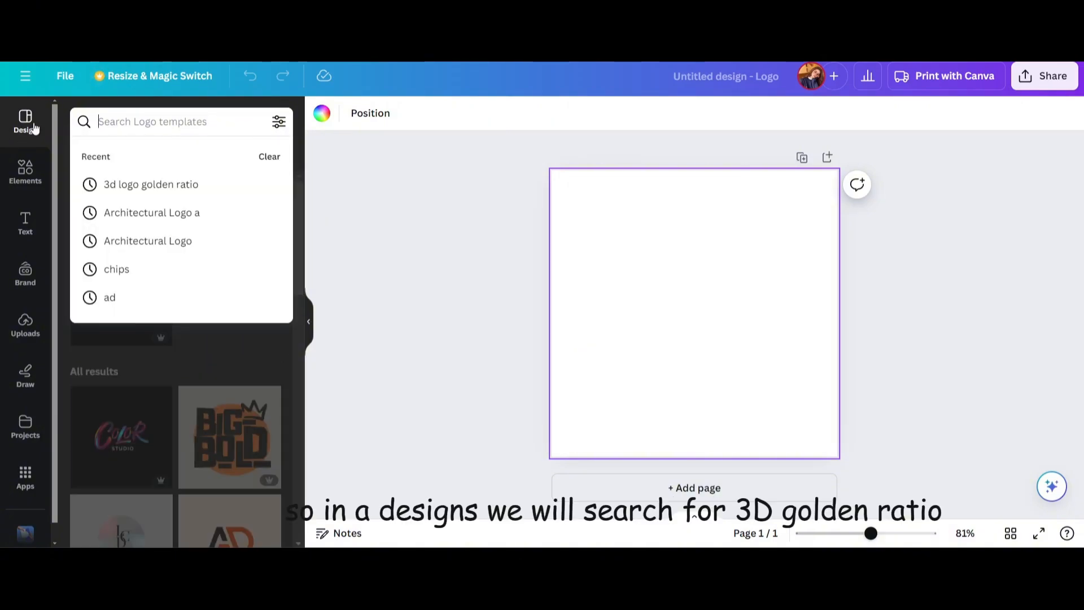
click(172, 194)
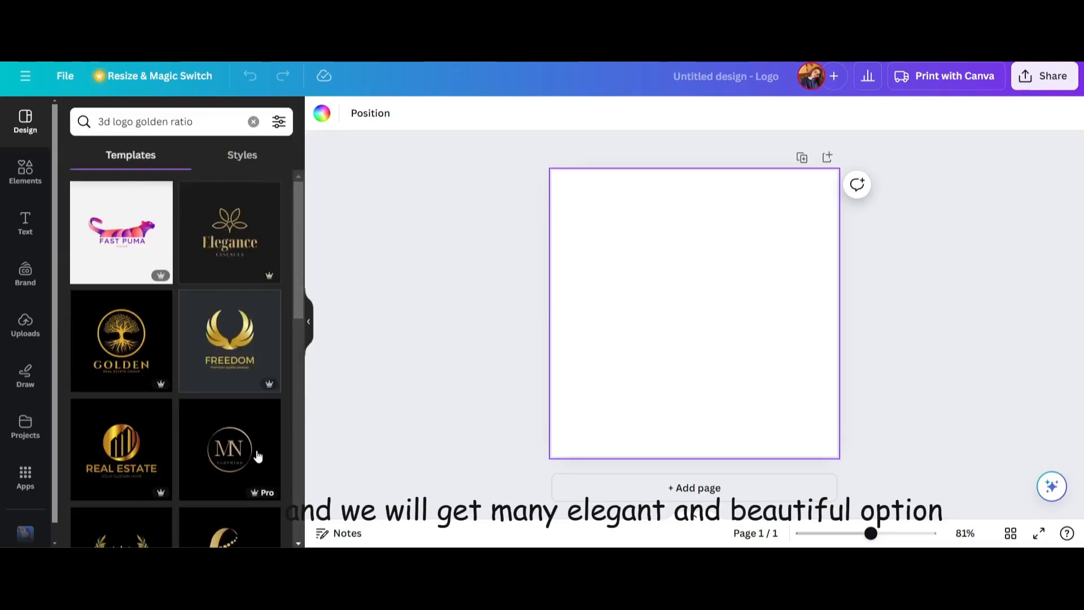
- Apply the Black Golden Modern Real Estate Logo template and shift its gold D emblem slightly right and down
scroll(203, 281, down, 3)
scroll(202, 281, down, 4)
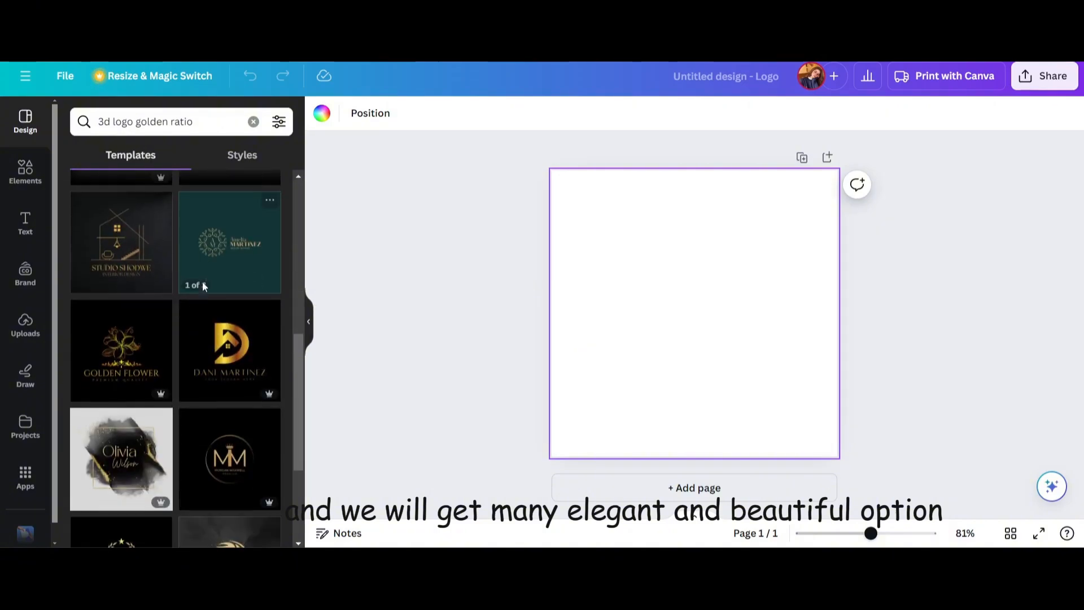
click(242, 349)
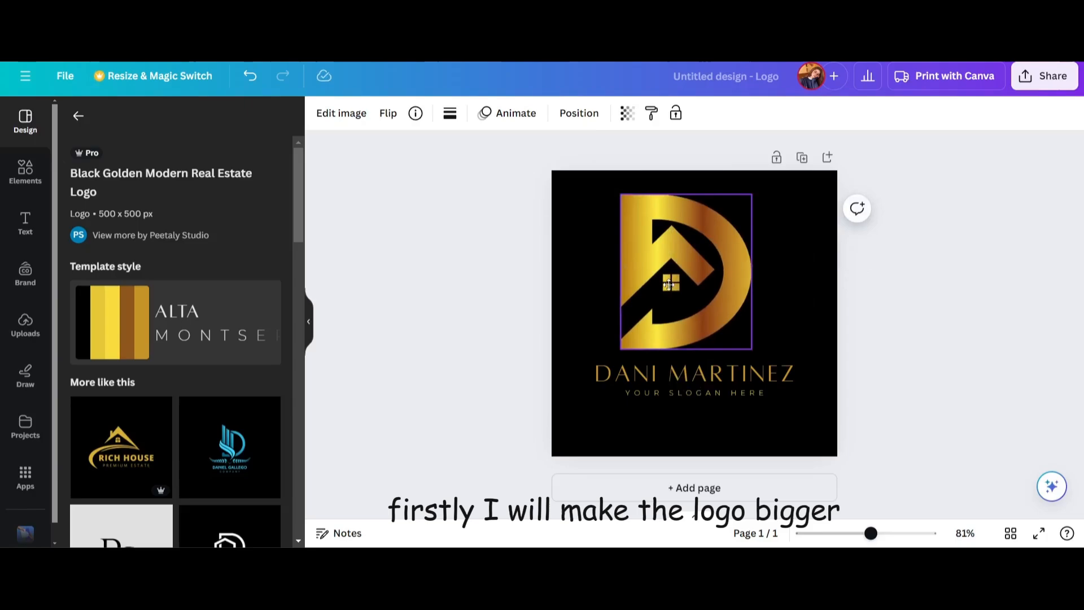
drag(680, 285, 685, 286)
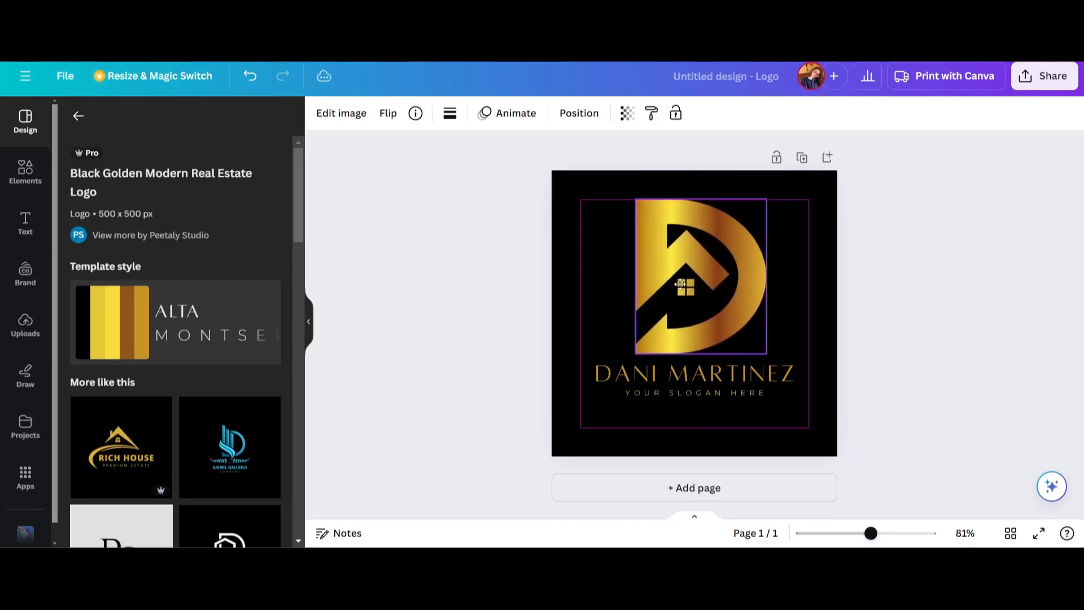
- Replace the brand name with "AERA DESIGNS" and the slogan with "WHERE ELEGANCE AND BEAUTY RADIATES COMFORT"
double_click(627, 375)
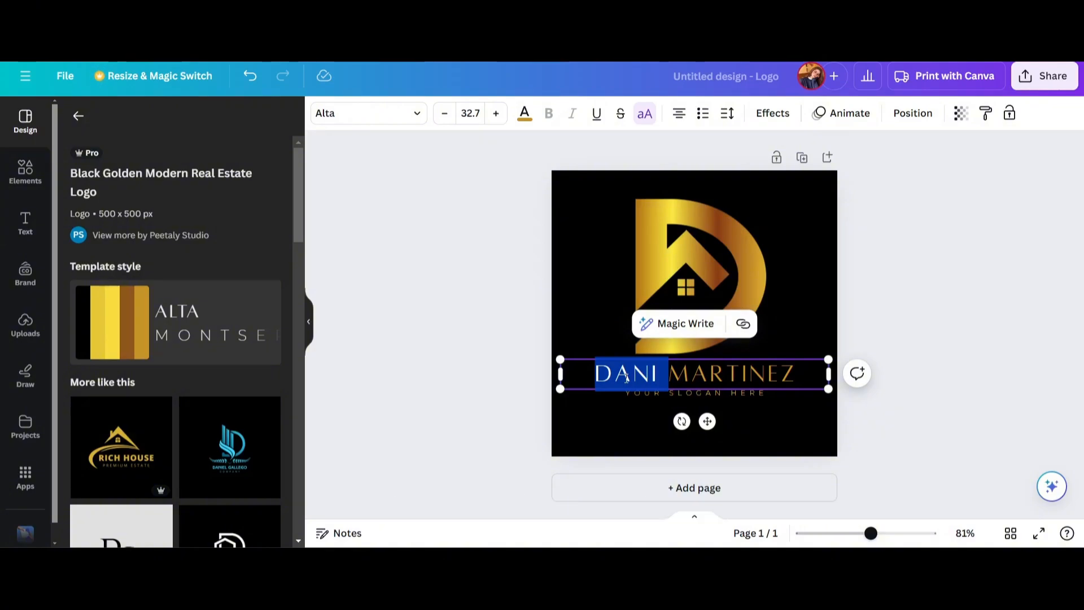
text(AERA)
double_click(745, 392)
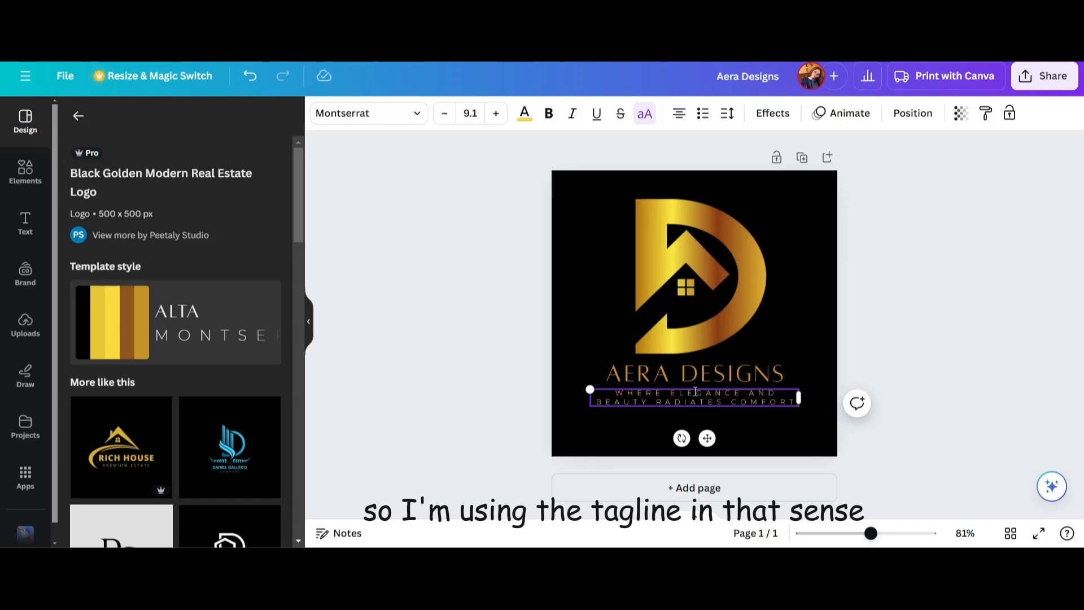
- Widen the tagline's text box, scaling the text to size 9.9, and tighten its letter spacing to fit one line
drag(799, 398, 835, 397)
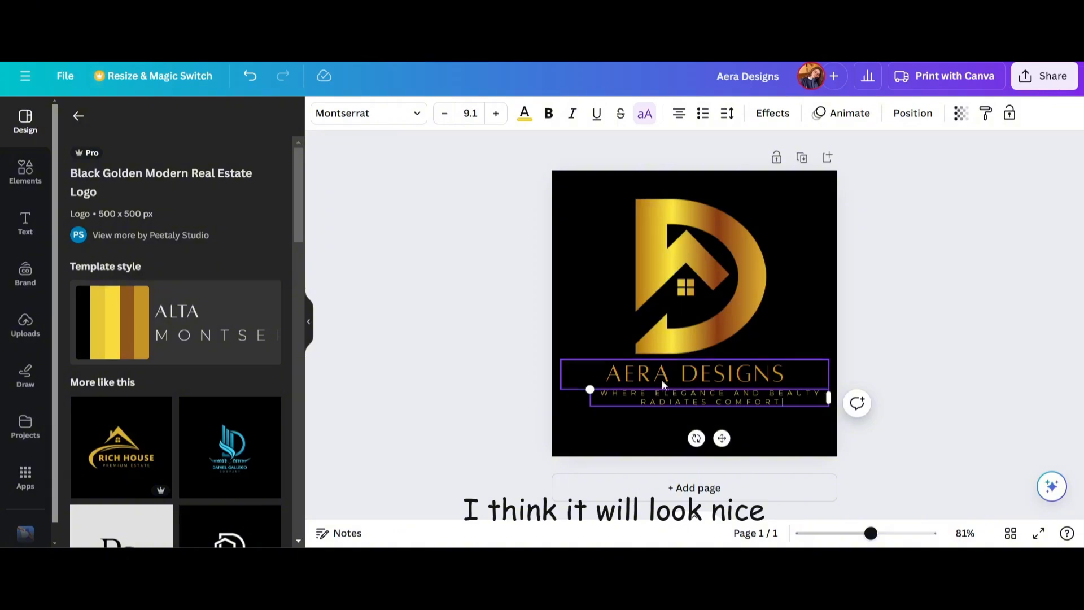
drag(590, 390, 569, 388)
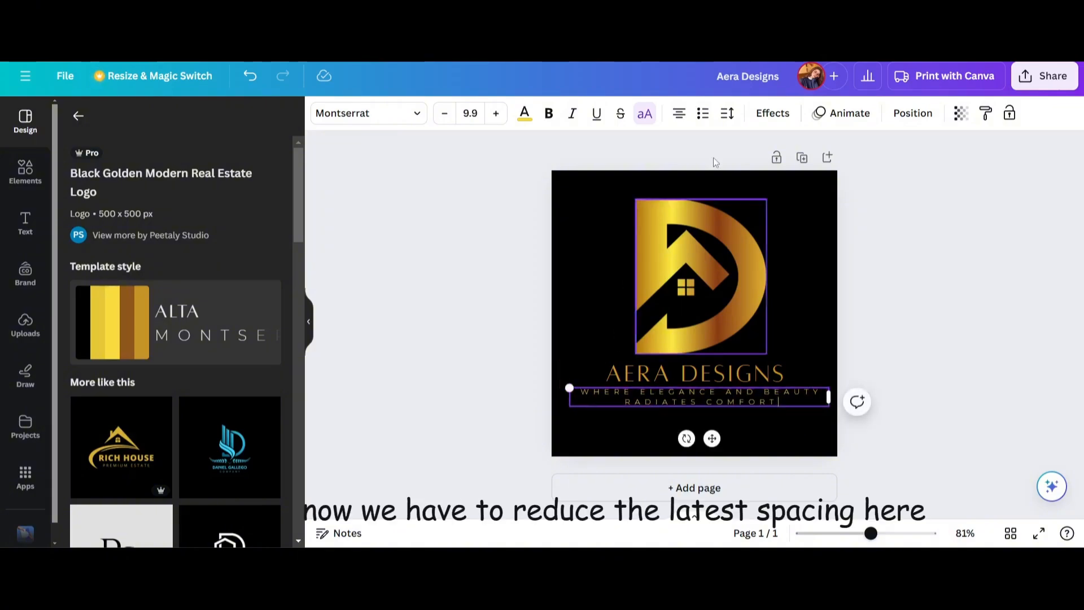
click(727, 113)
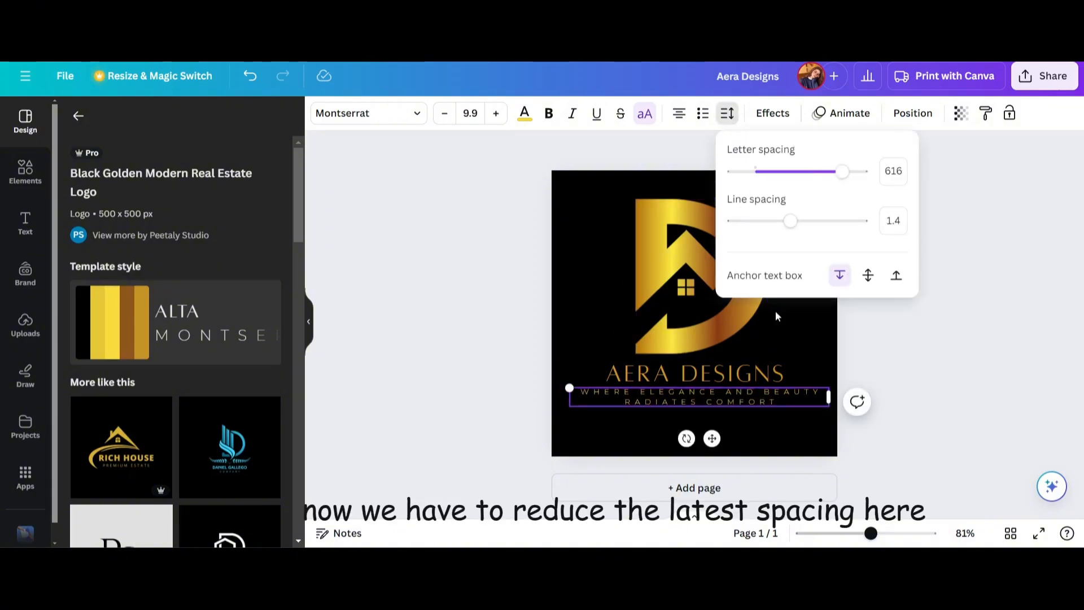
drag(842, 171, 833, 171)
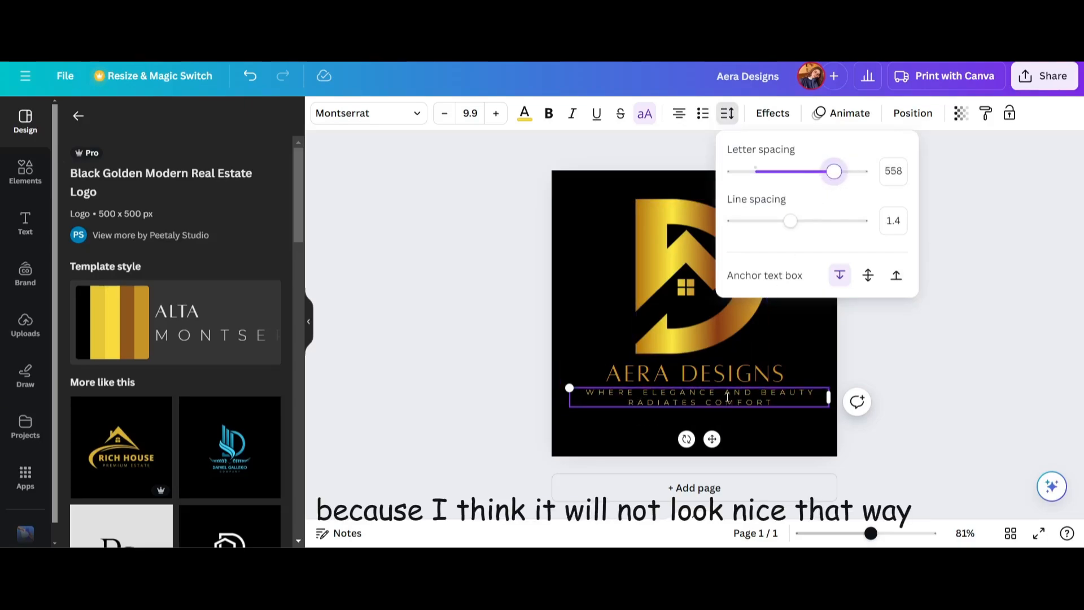
drag(830, 171, 806, 171)
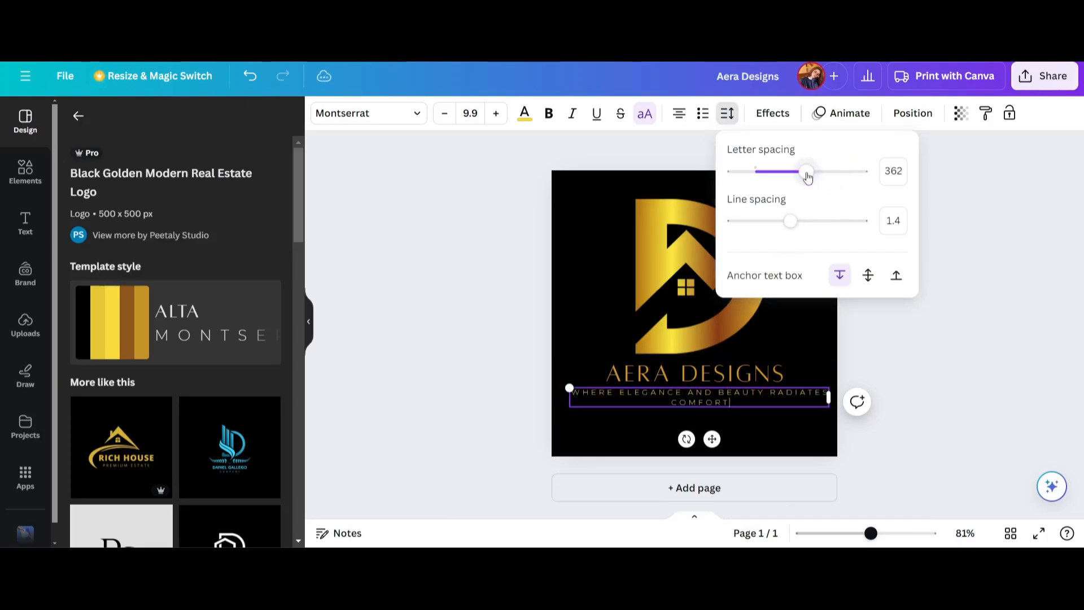
- Check which fonts the brand name and the tagline use
click(606, 371)
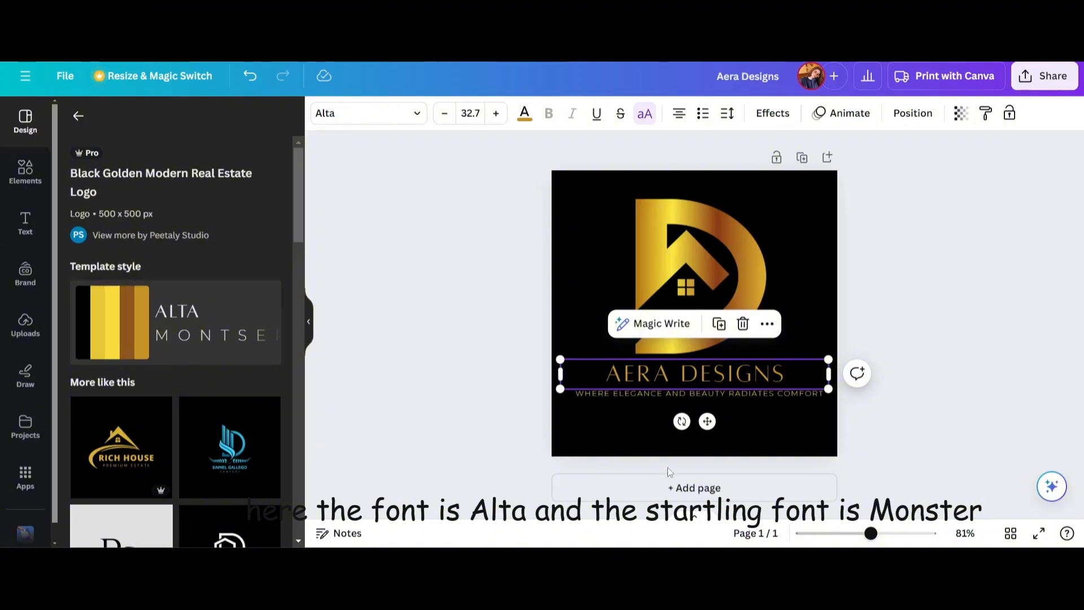
click(628, 395)
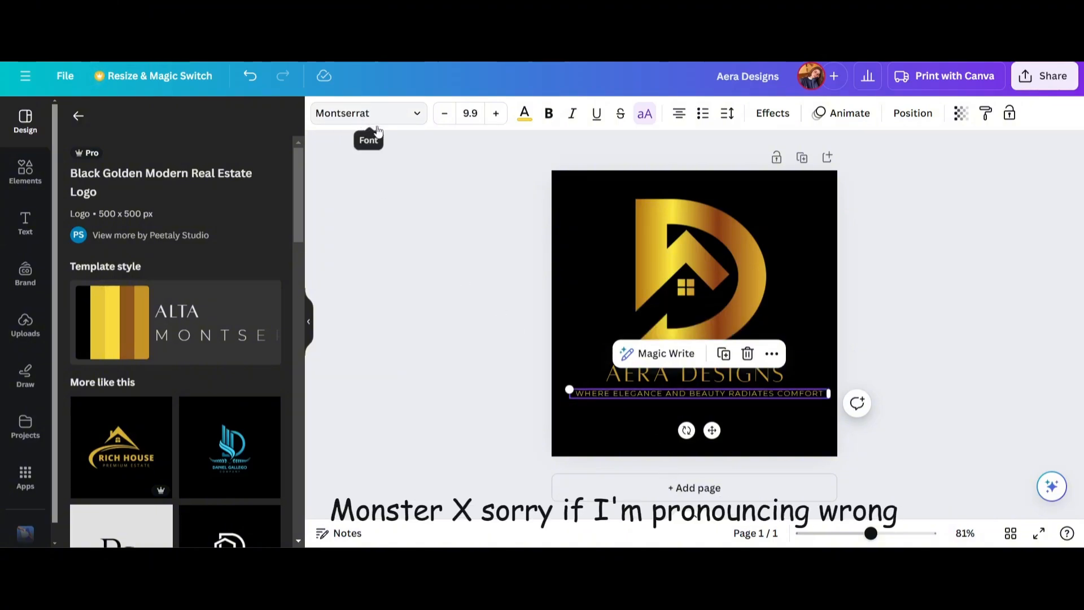
click(569, 472)
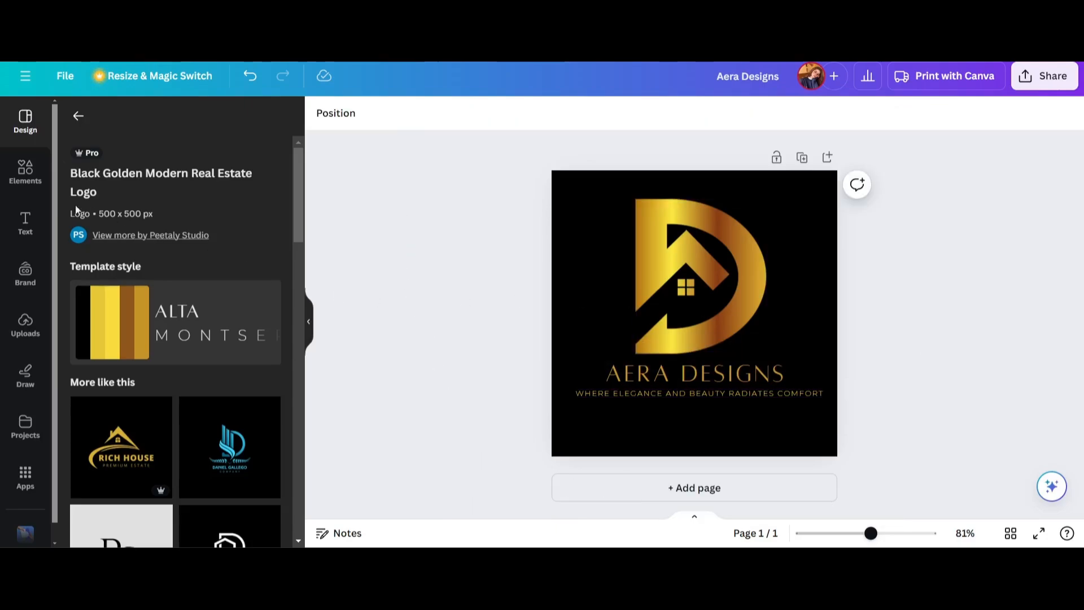
- Search the graphics for "beauty lotus" and place the golden outlined lotus over the lower-left corner of the D emblem
click(11, 185)
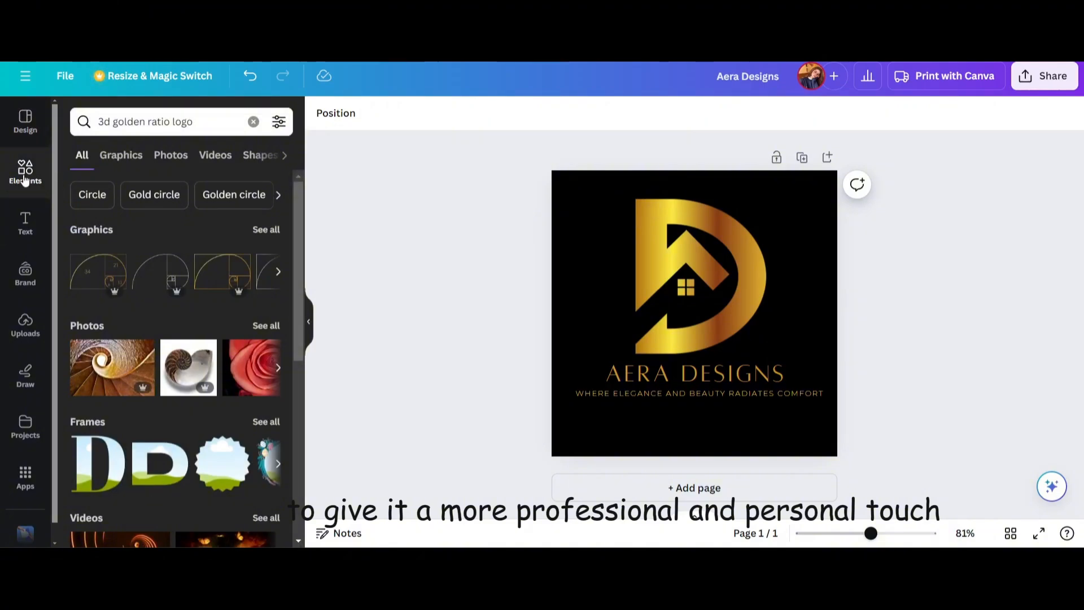
click(24, 180)
click(196, 120)
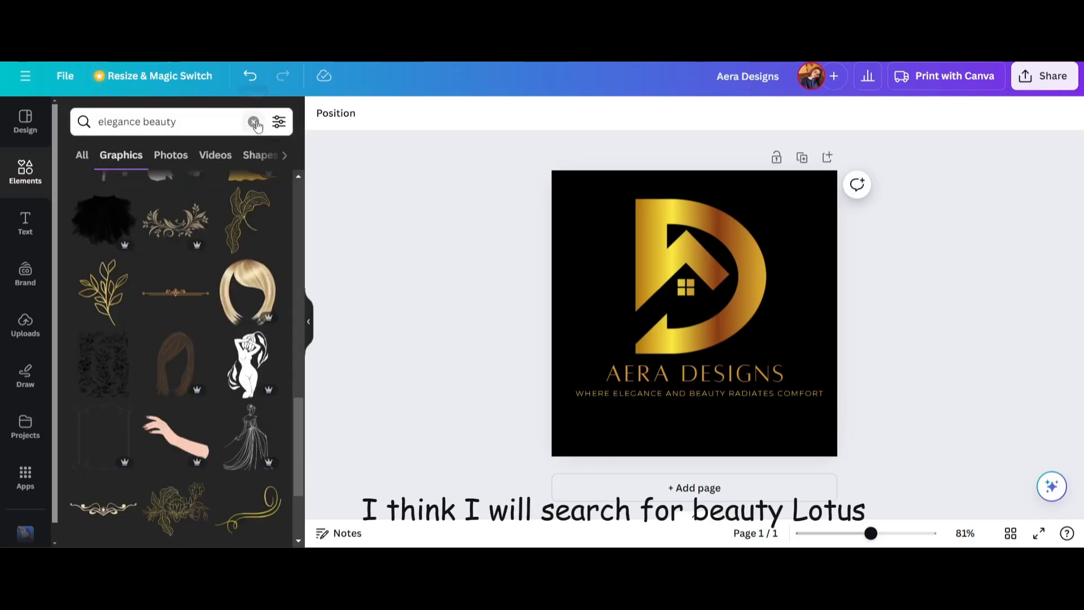
click(253, 122)
click(258, 122)
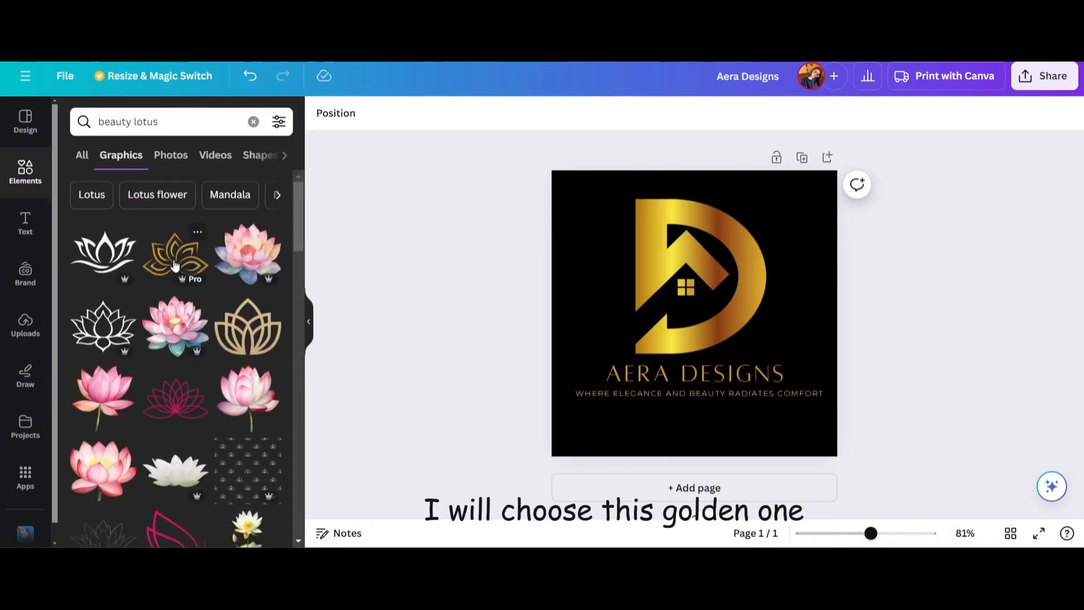
click(174, 265)
drag(684, 260, 636, 345)
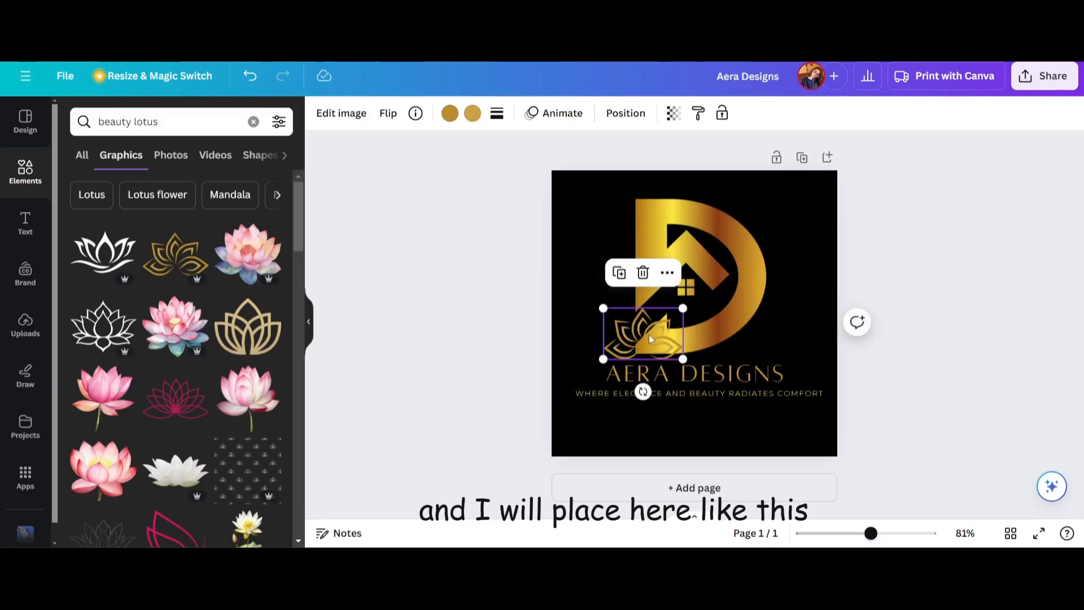
click(886, 300)
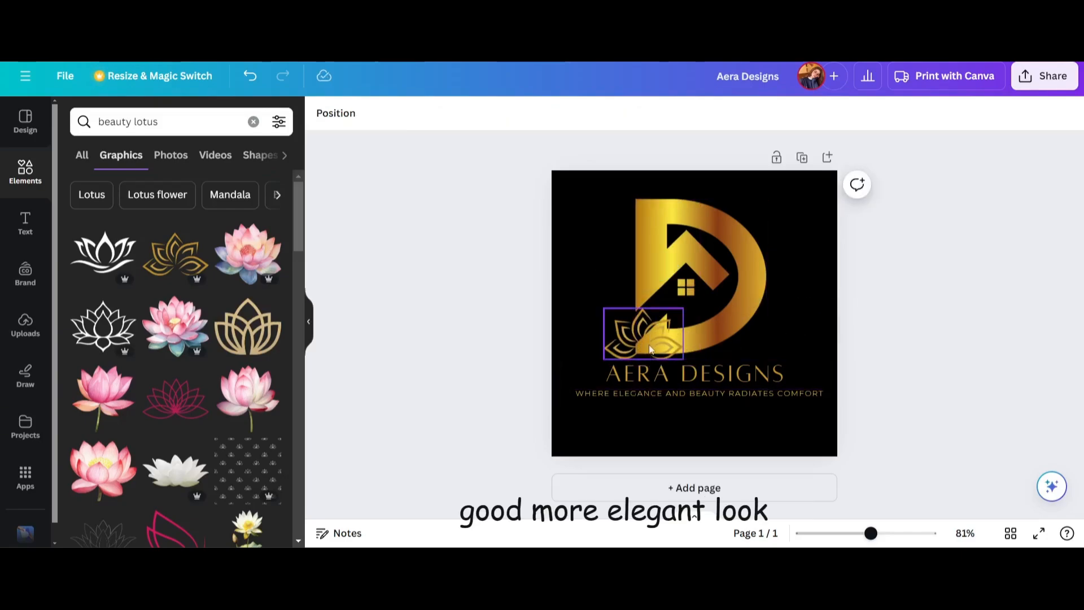
- Send the lotus backward behind the D emblem and set its transparency to 71
click(648, 344)
click(666, 273)
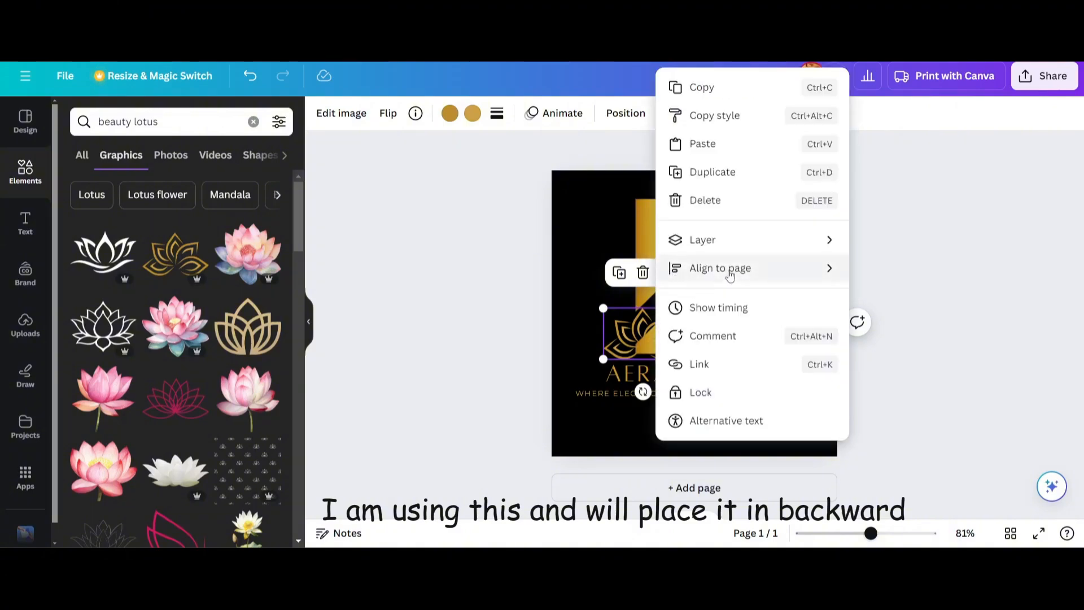
mouse_move(743, 255)
click(869, 206)
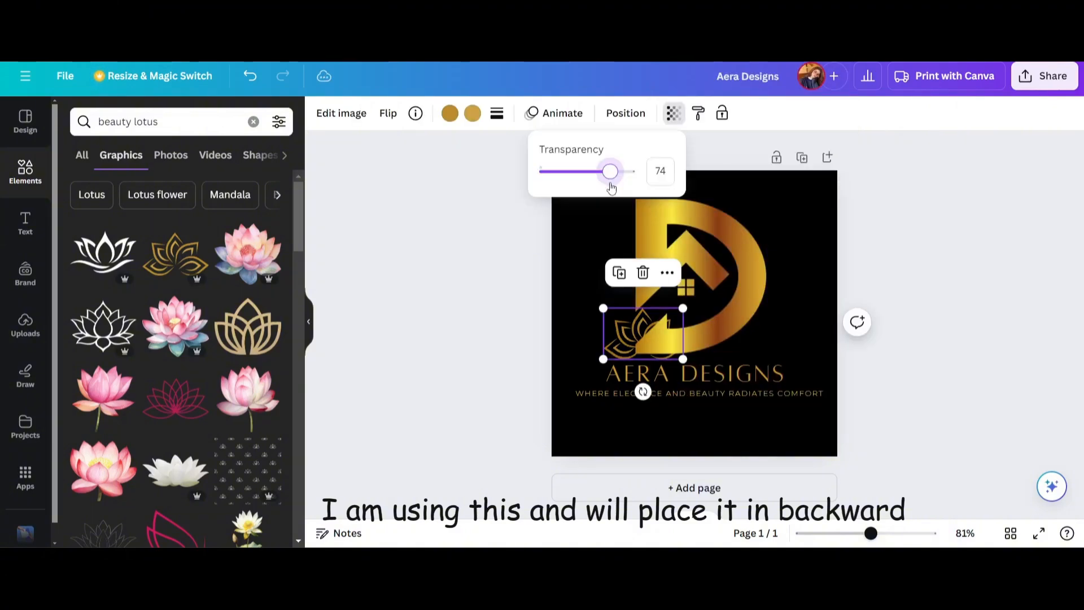
drag(611, 187, 609, 189)
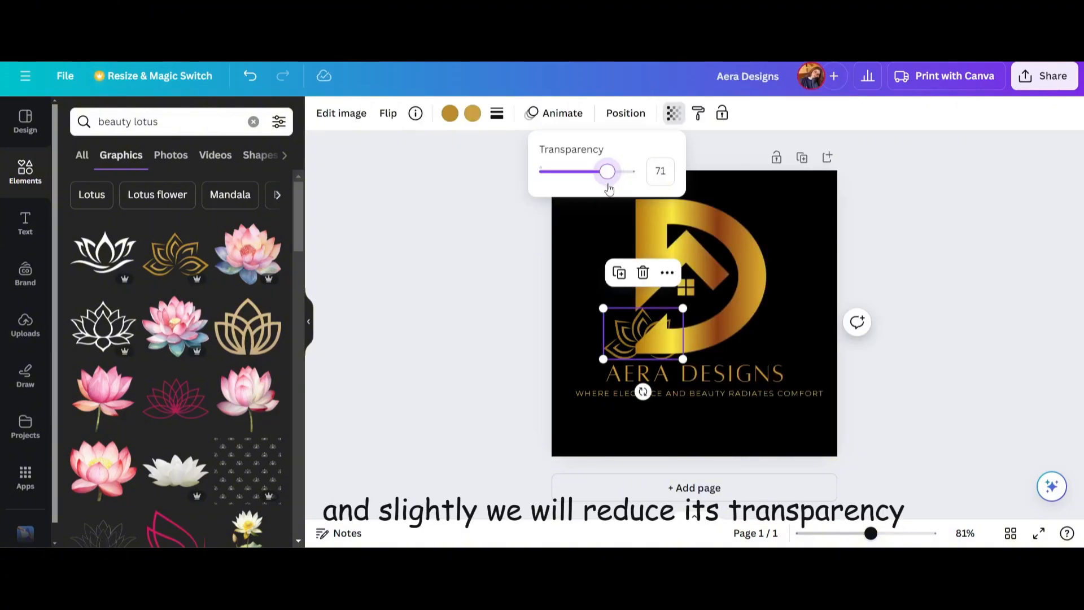
click(419, 219)
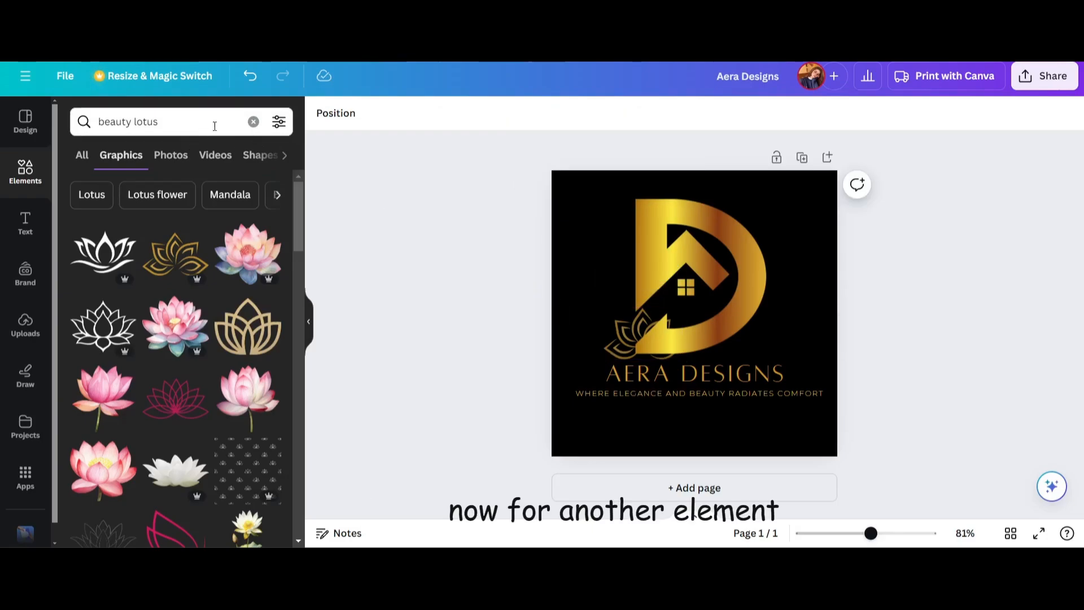
- Add the roof outline with chimney from a "house rooftop outline" search above the emblem's house and recolour it #cda146
click(254, 121)
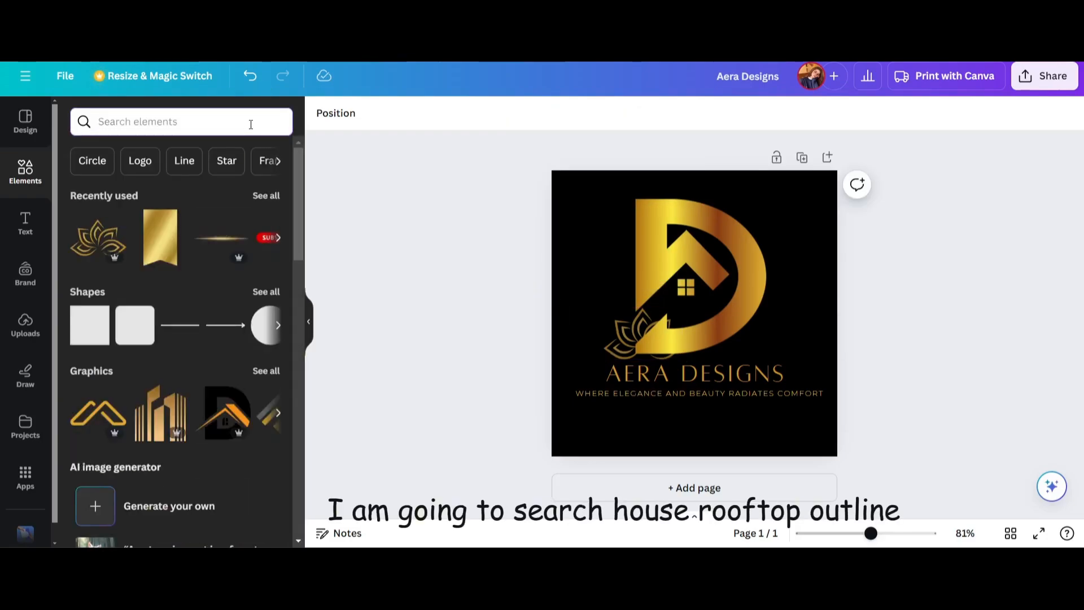
text(house)
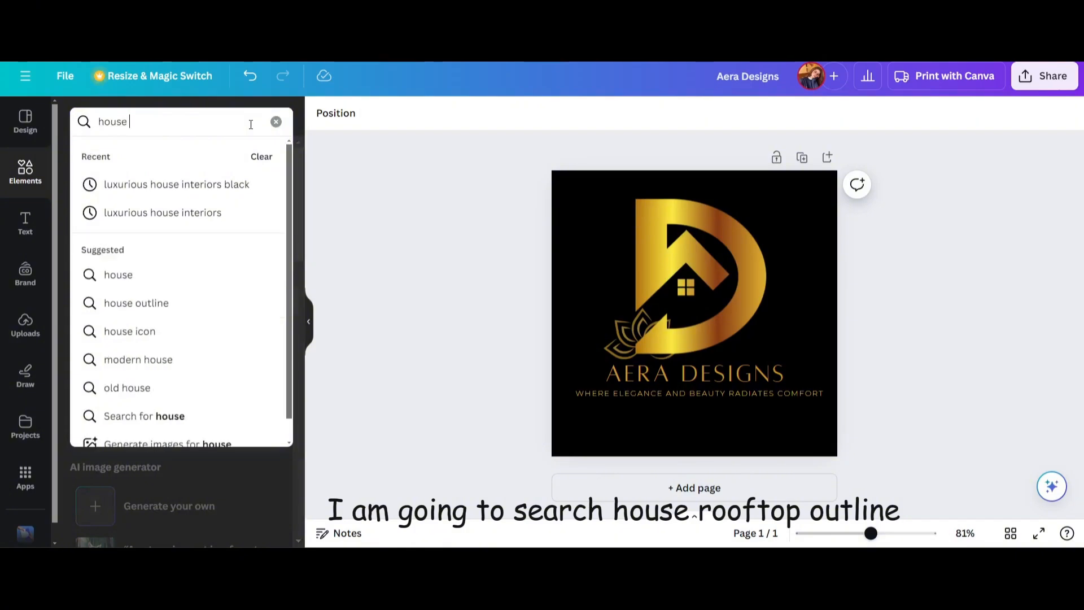
text(rooftop outline)
key(Return)
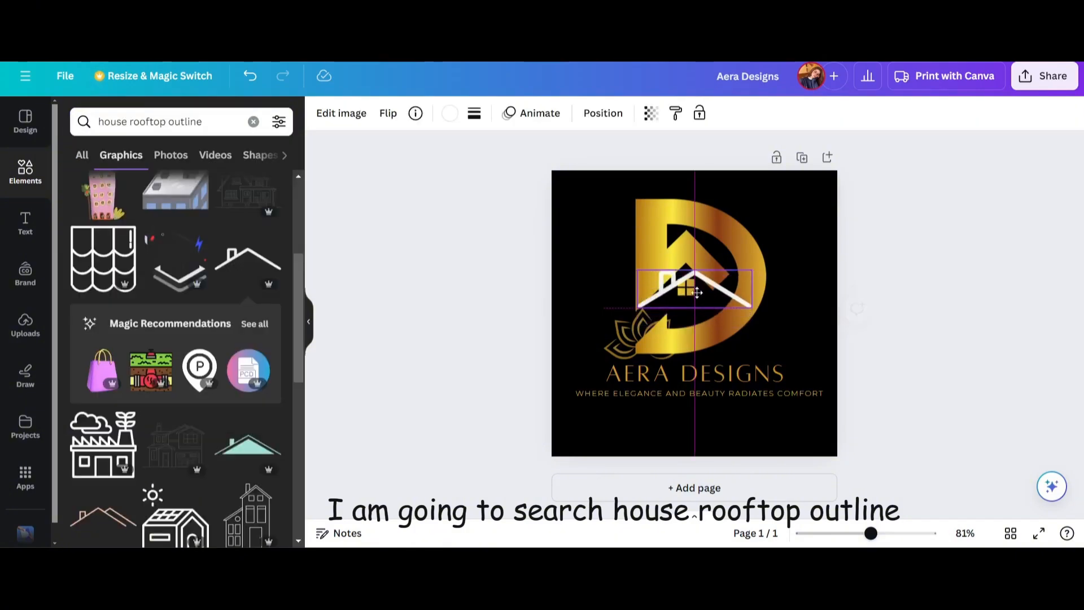
click(242, 213)
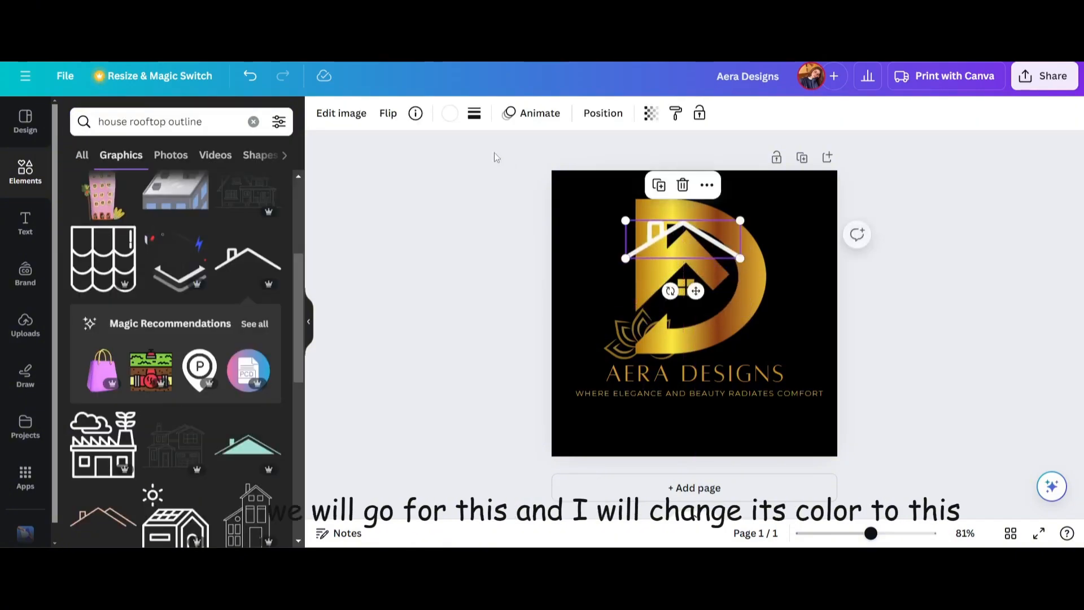
click(449, 113)
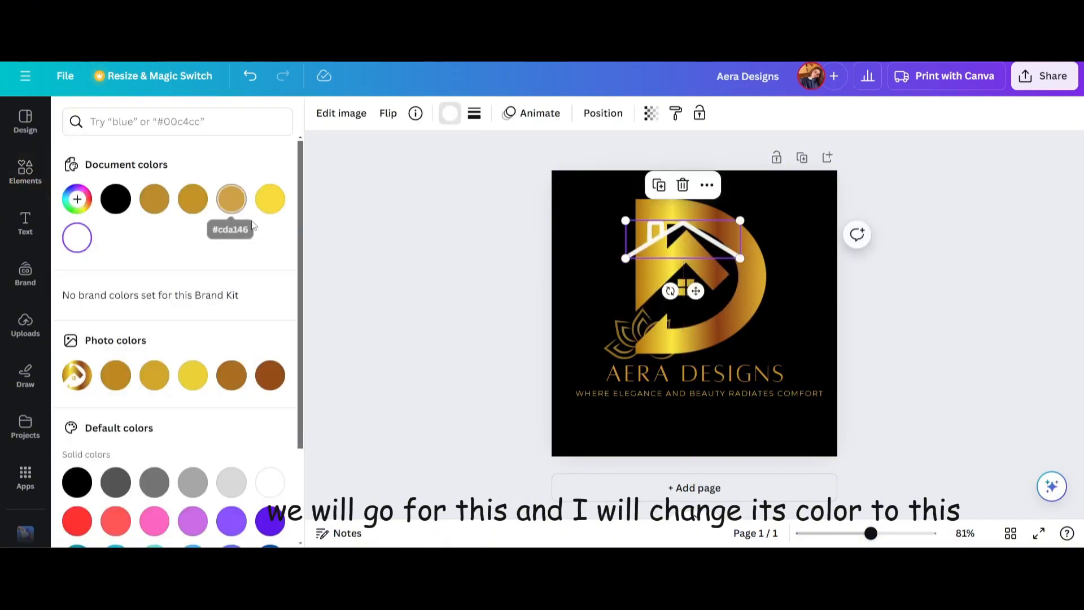
click(228, 198)
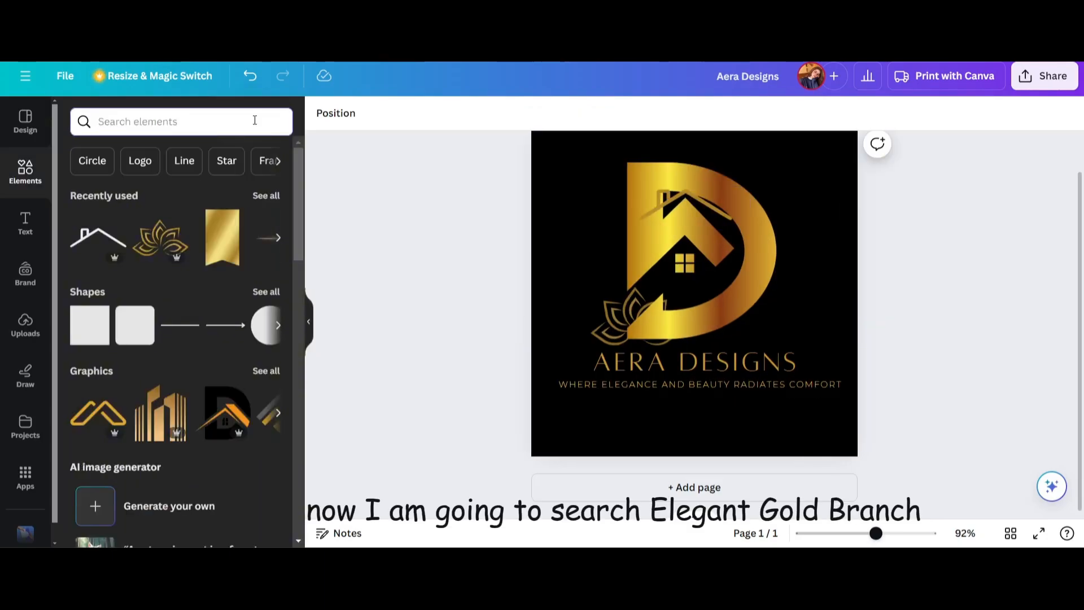
- Search the graphics for "elegant gold branch"
click(254, 120)
text(elegant)
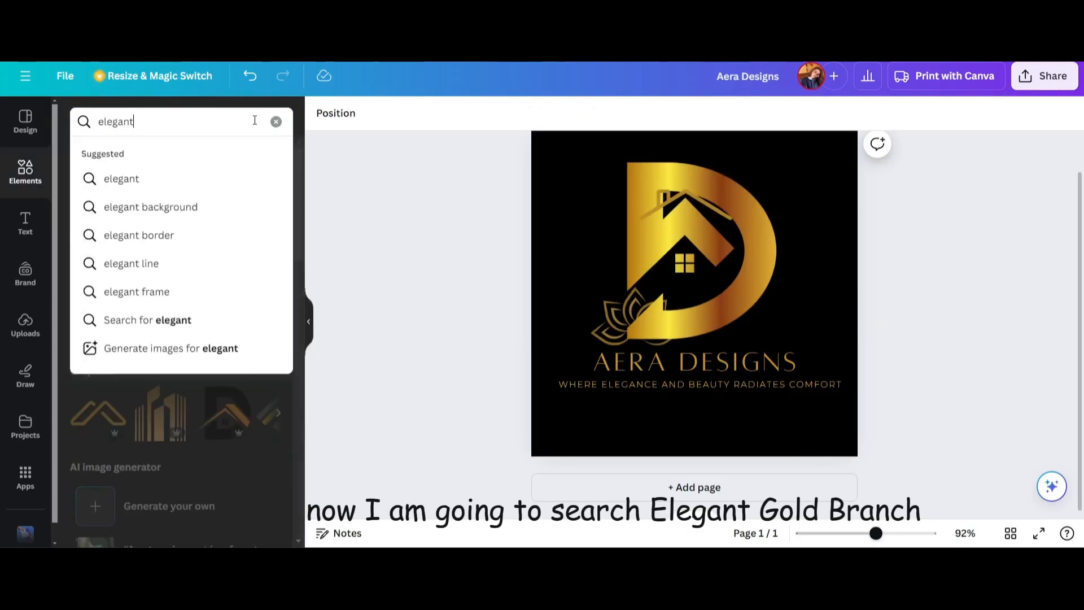
text( gold branch)
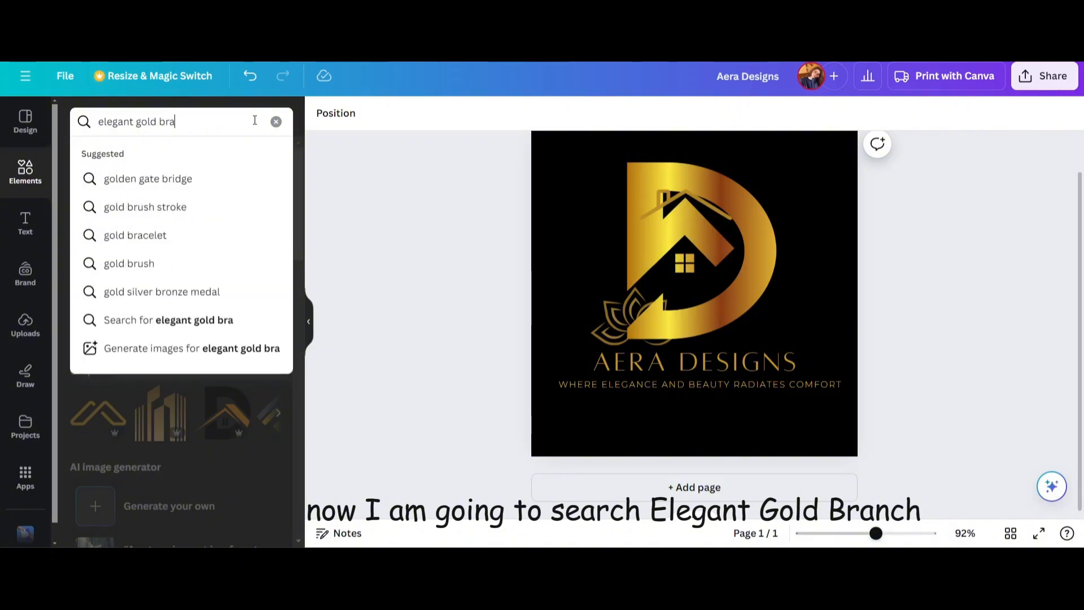
key(Return)
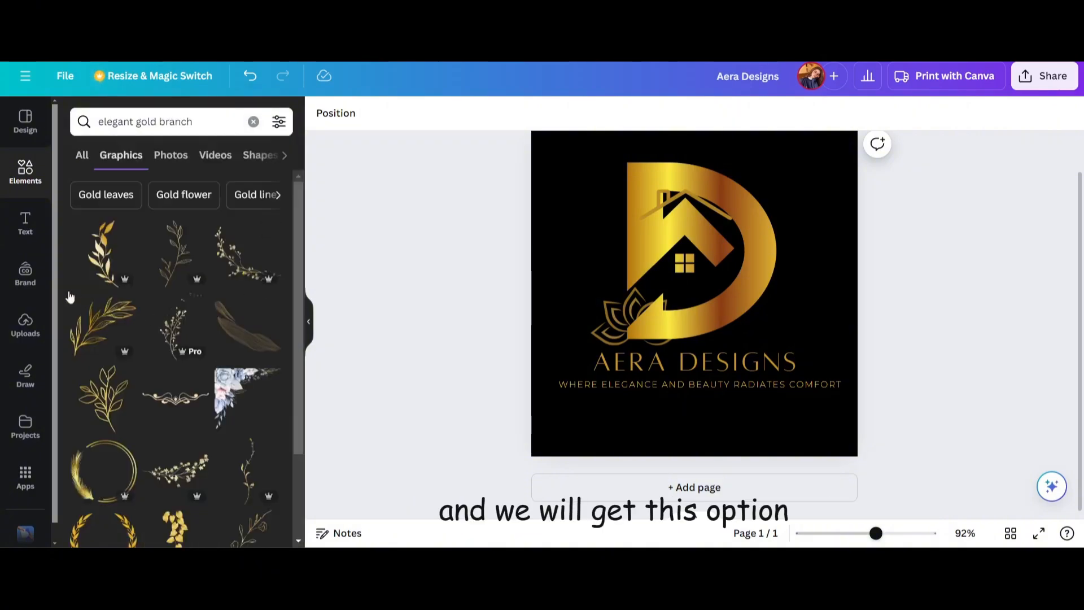
- Add the leafy golden branch, flip it horizontally and place it resized along the D emblem's right curve
click(101, 239)
click(387, 114)
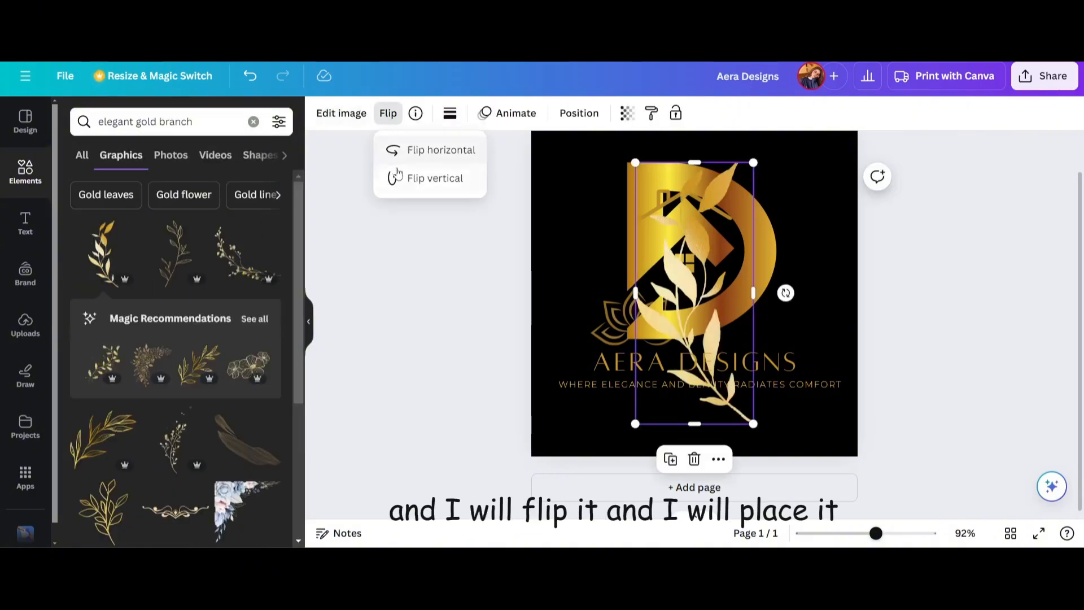
click(395, 153)
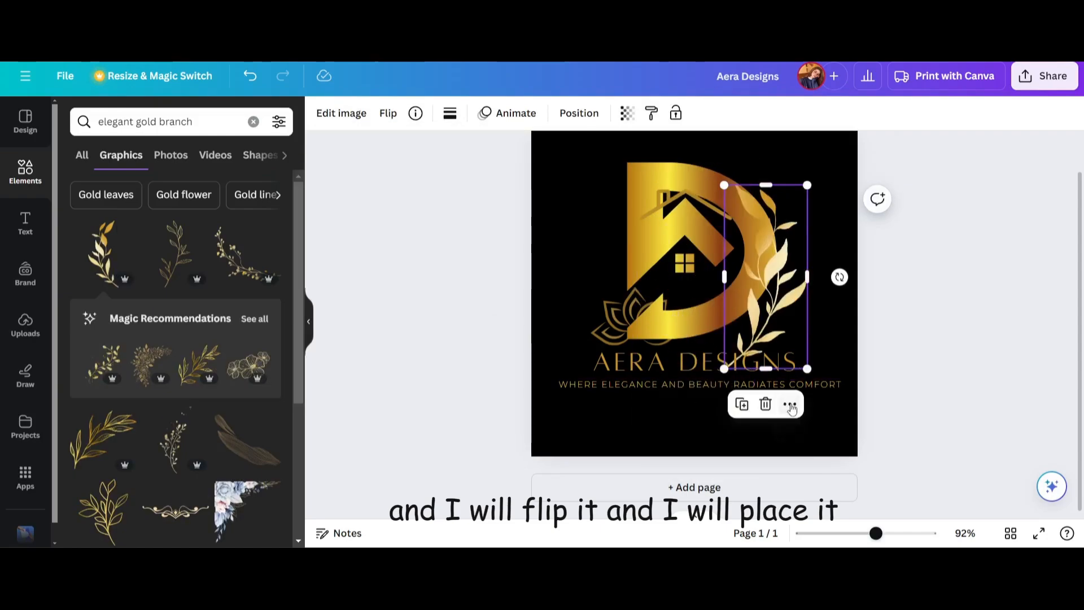
- Send the golden branch backward behind the D emblem and make it slightly transparent
click(789, 405)
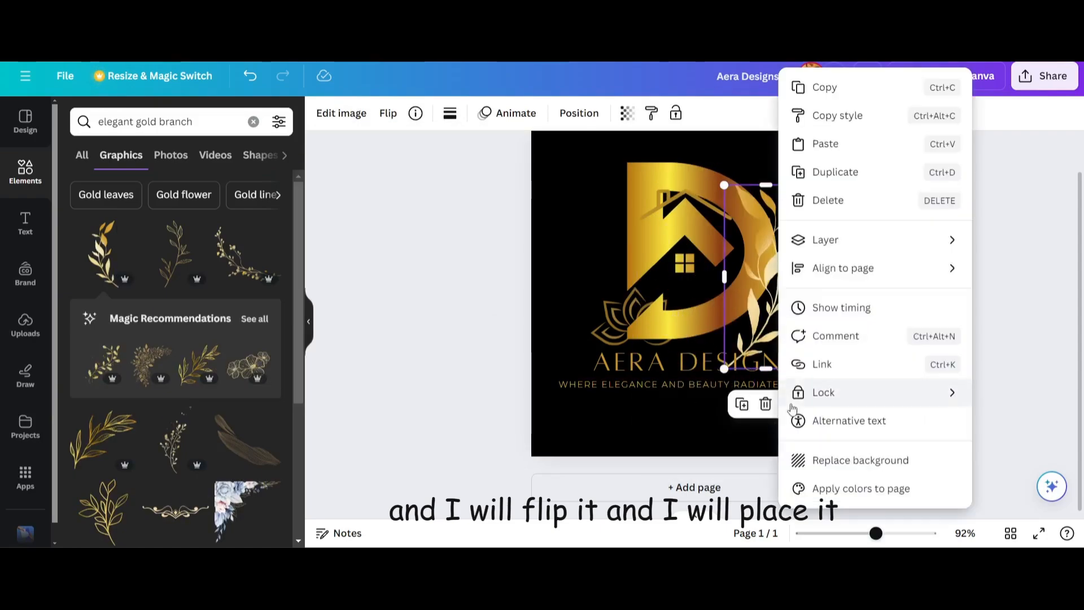
mouse_move(852, 237)
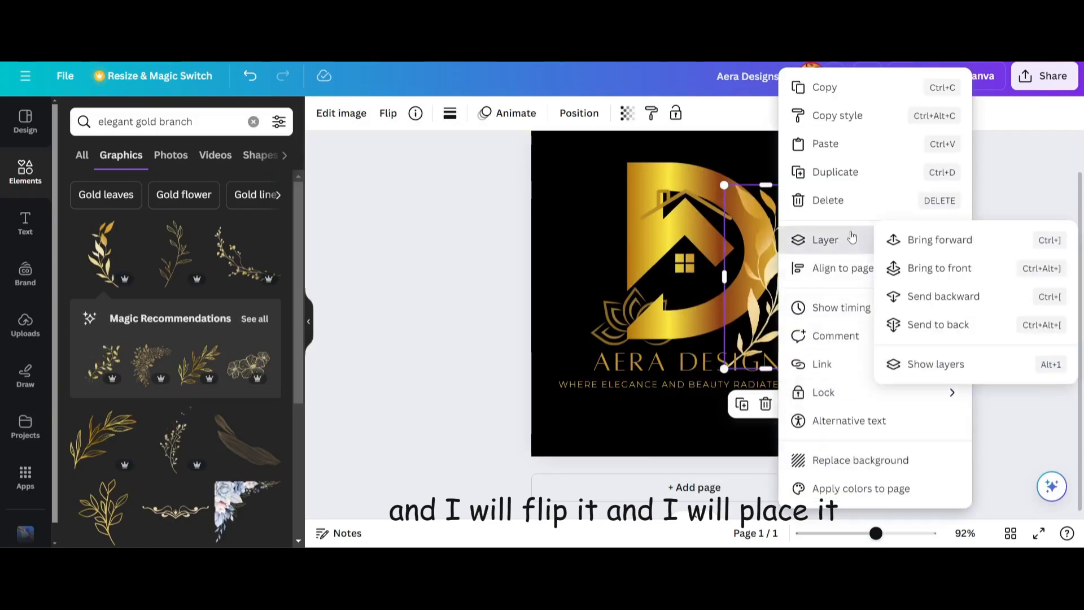
click(942, 297)
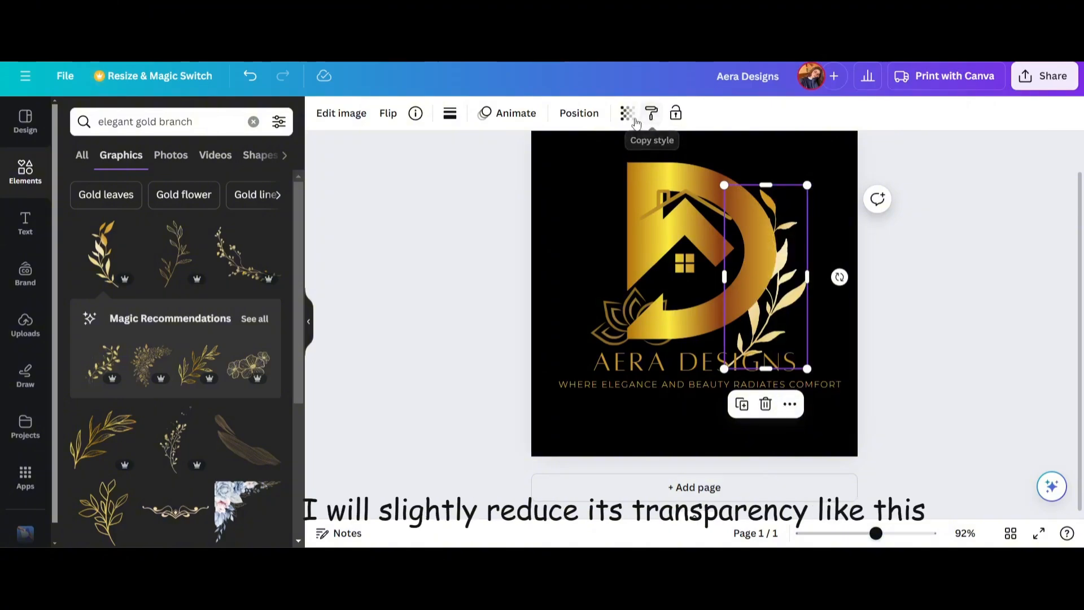
click(627, 113)
drag(588, 171, 562, 171)
click(941, 290)
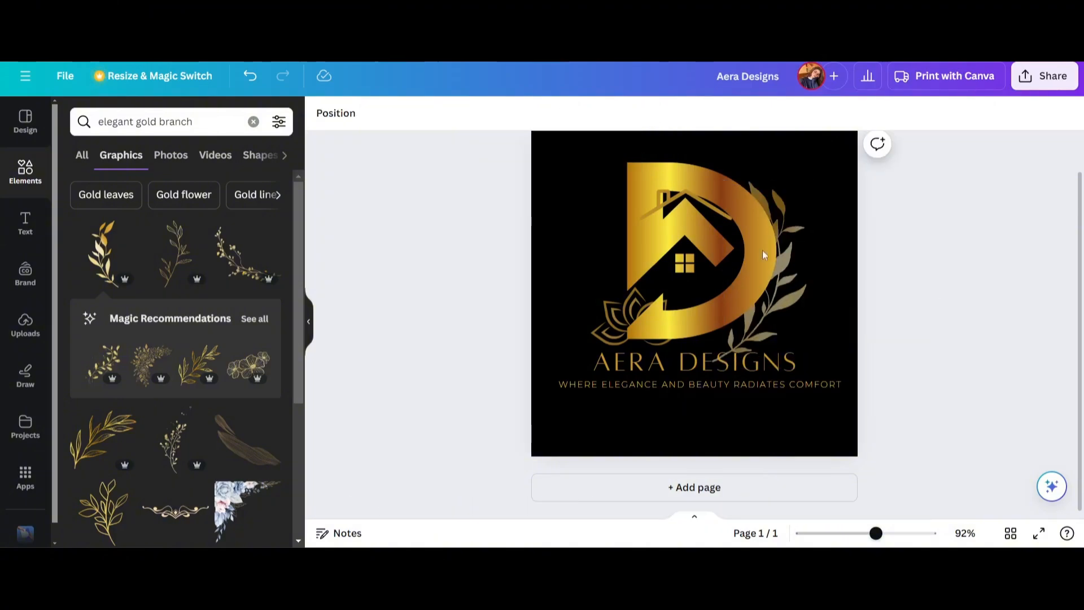
- Search the graphics for "elegant diwali divider" and place a golden ornamental divider centred below the tagline
click(253, 122)
text(elegant diwali divider)
key(Return)
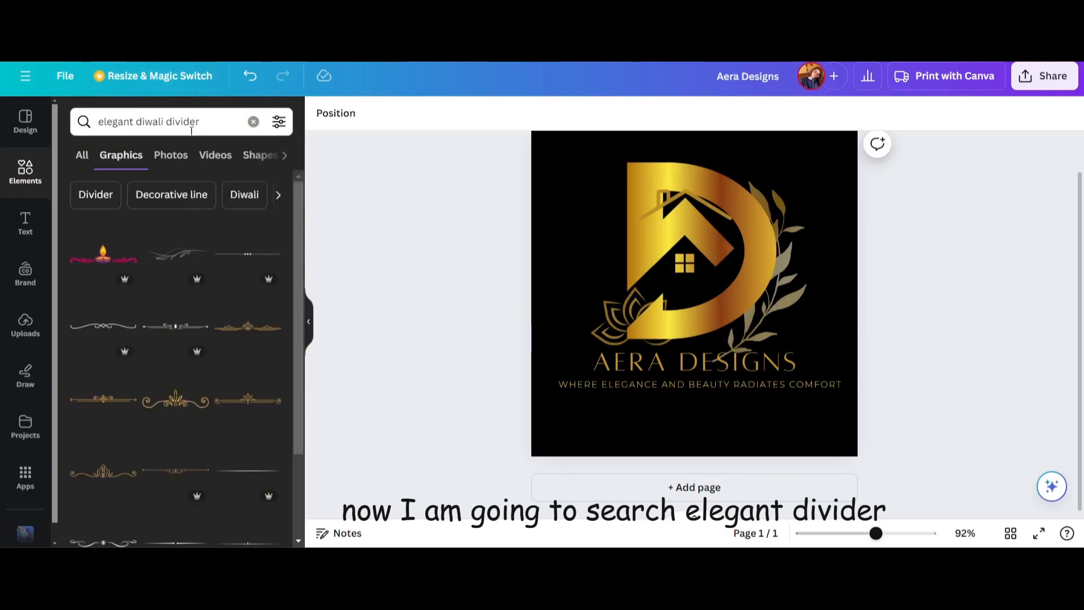
click(111, 403)
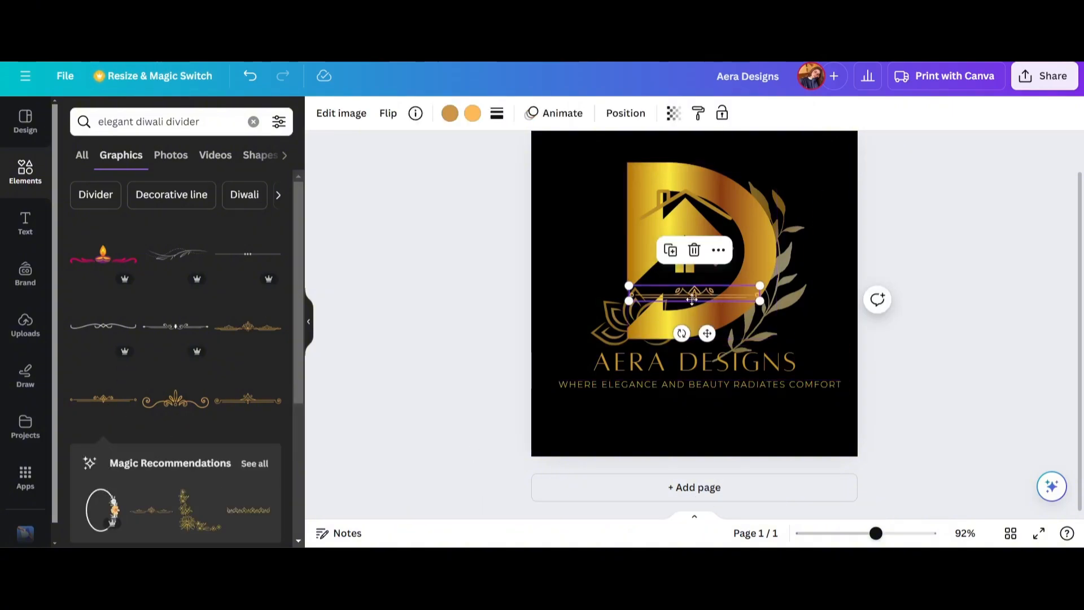
drag(692, 299, 697, 417)
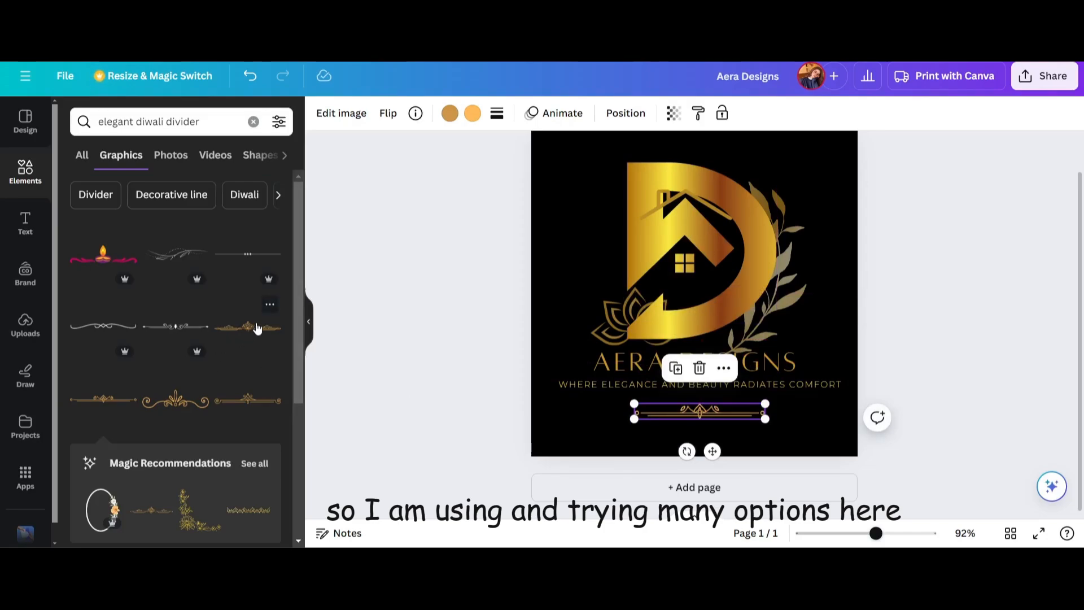
- Try the Outline, Shadow, Lift and Hollow text effects on the AERA DESIGNS name and reset its style to None
click(696, 368)
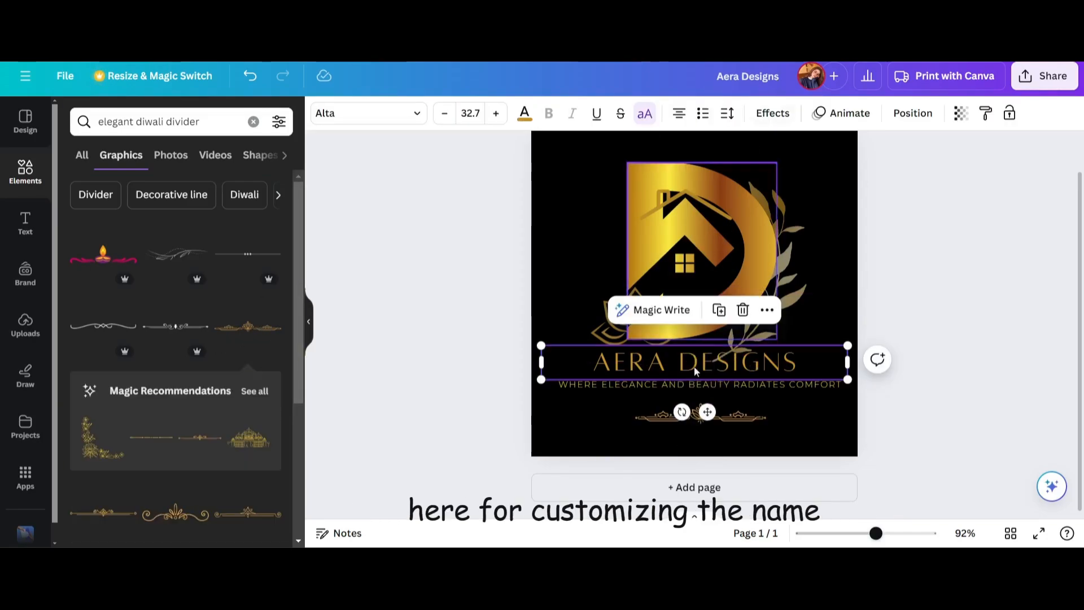
click(771, 118)
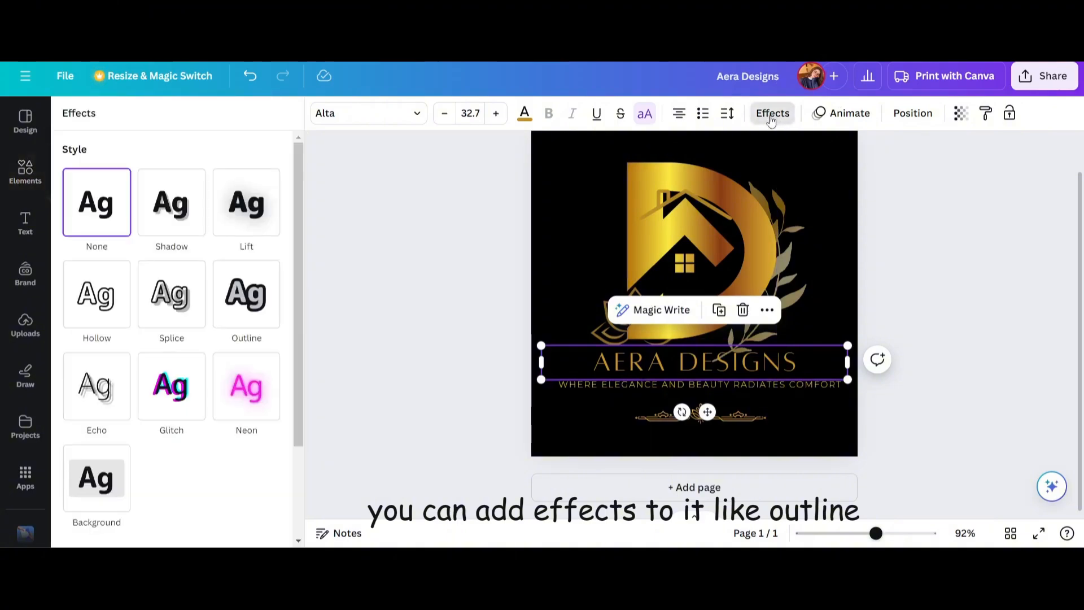
click(227, 302)
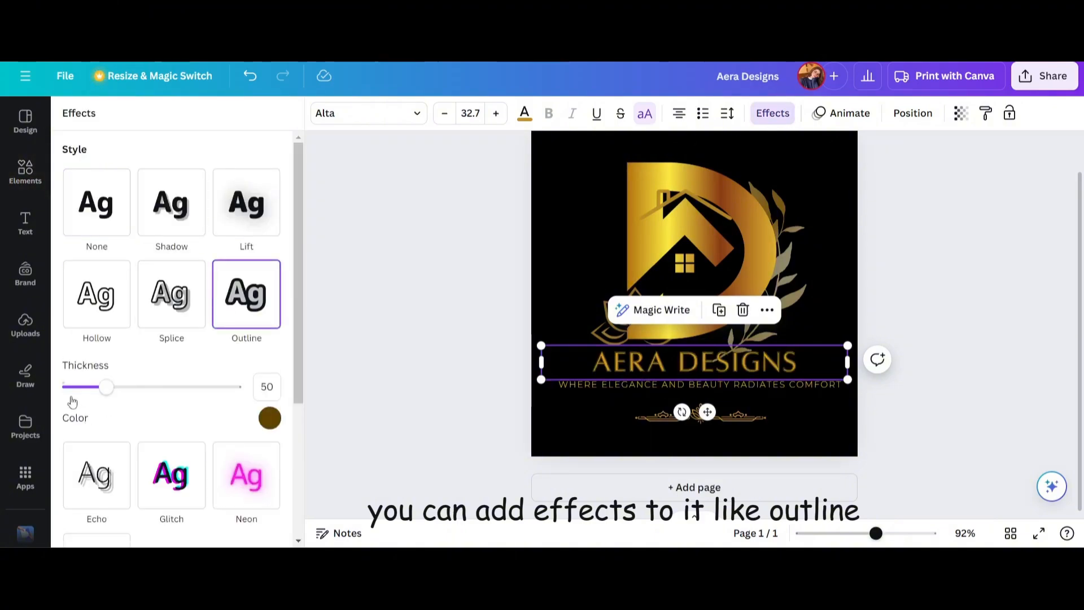
drag(106, 387, 90, 404)
click(174, 198)
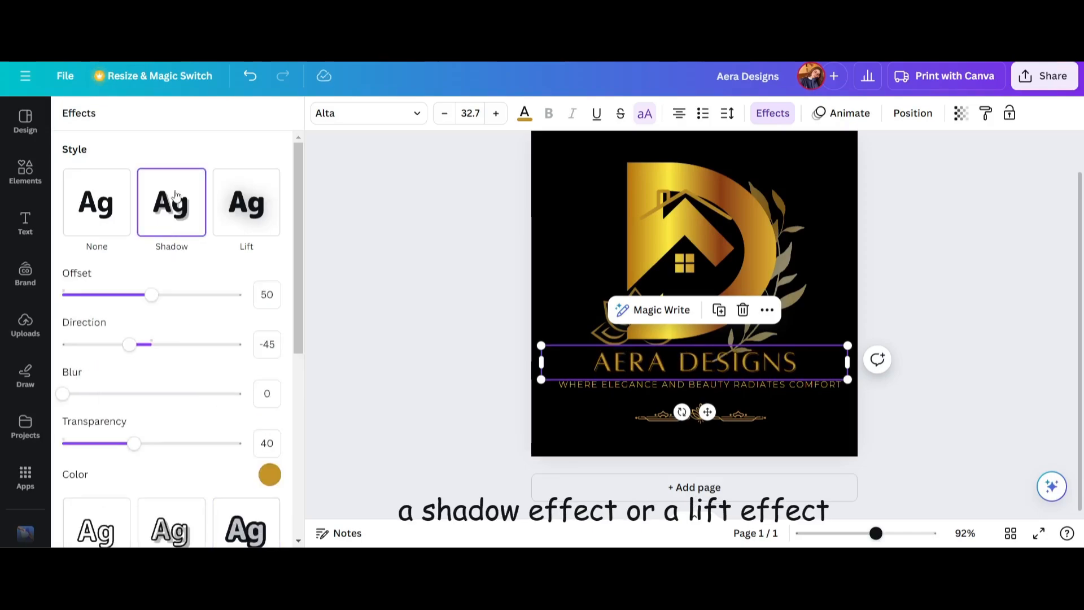
click(260, 238)
click(79, 372)
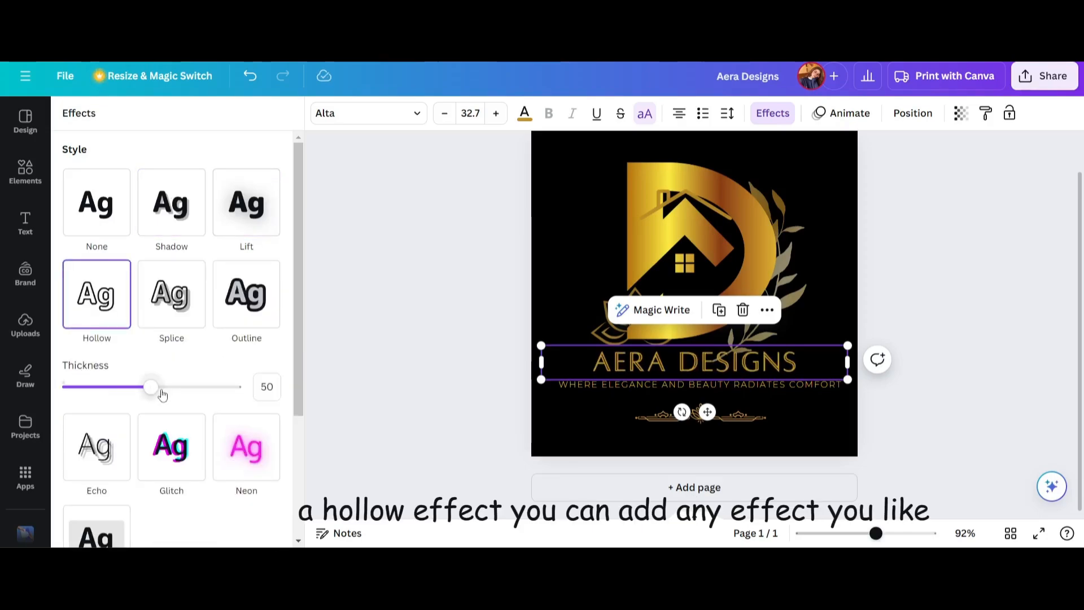
scroll(302, 341, down, 3)
drag(297, 326, 298, 205)
click(97, 217)
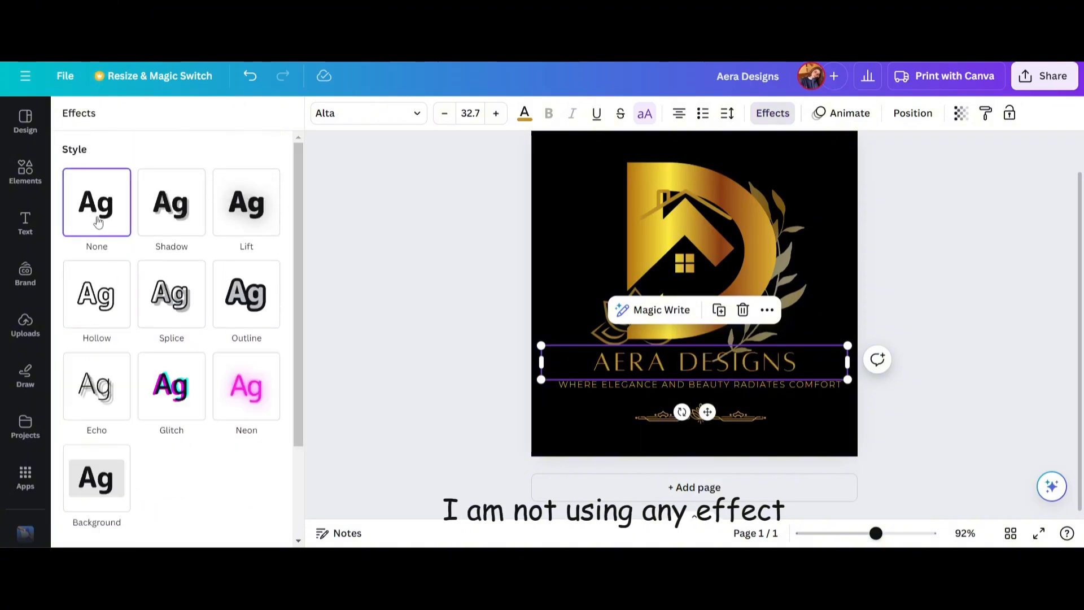
click(342, 259)
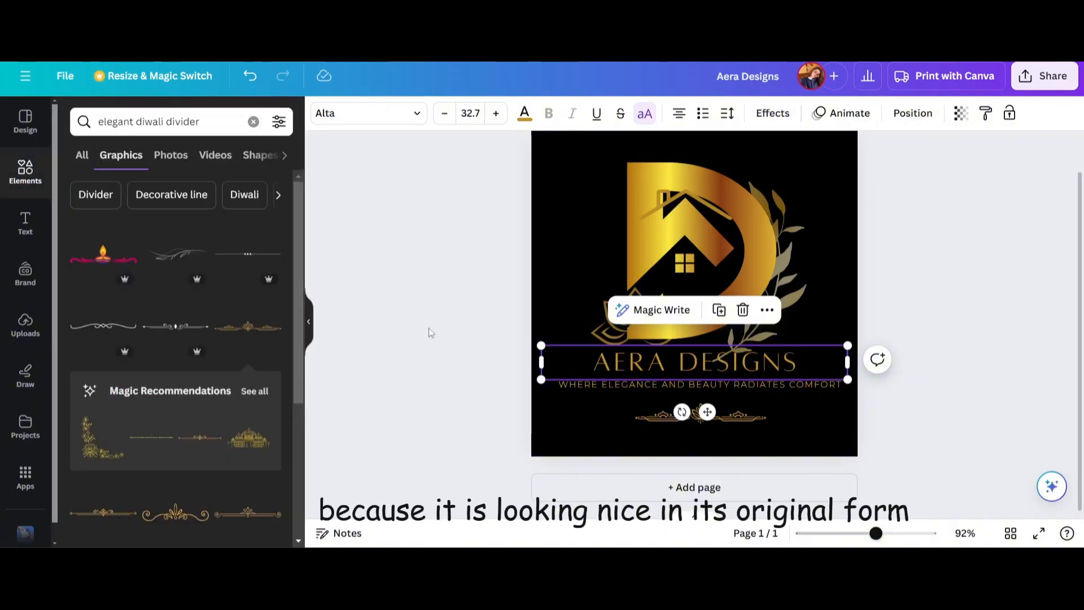
- Lower the tagline slightly below the AERA DESIGNS name and shift the divider slightly left to centre it
click(483, 356)
click(782, 390)
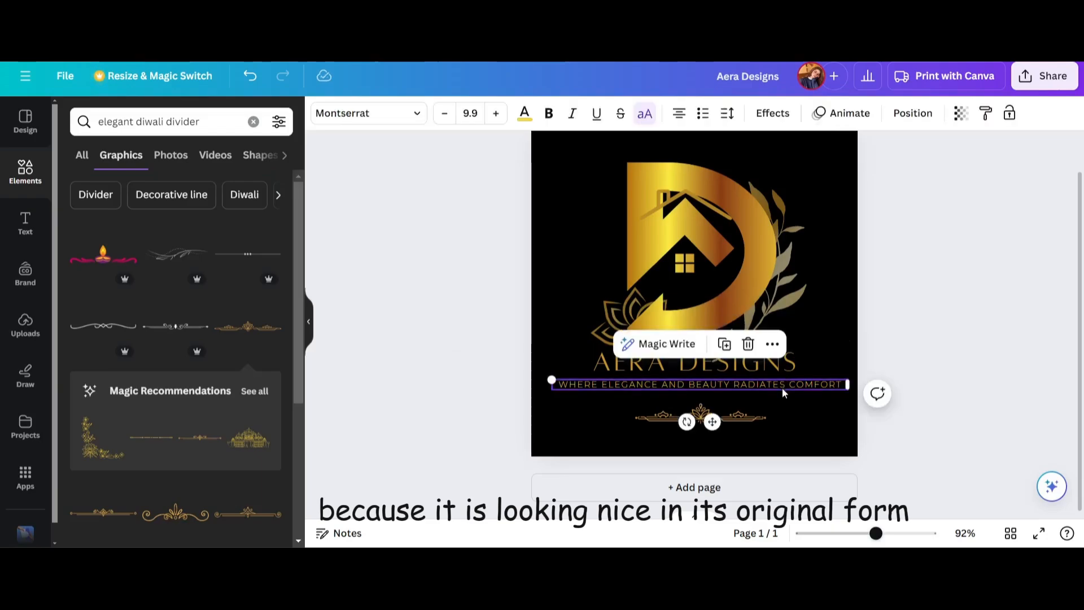
click(494, 244)
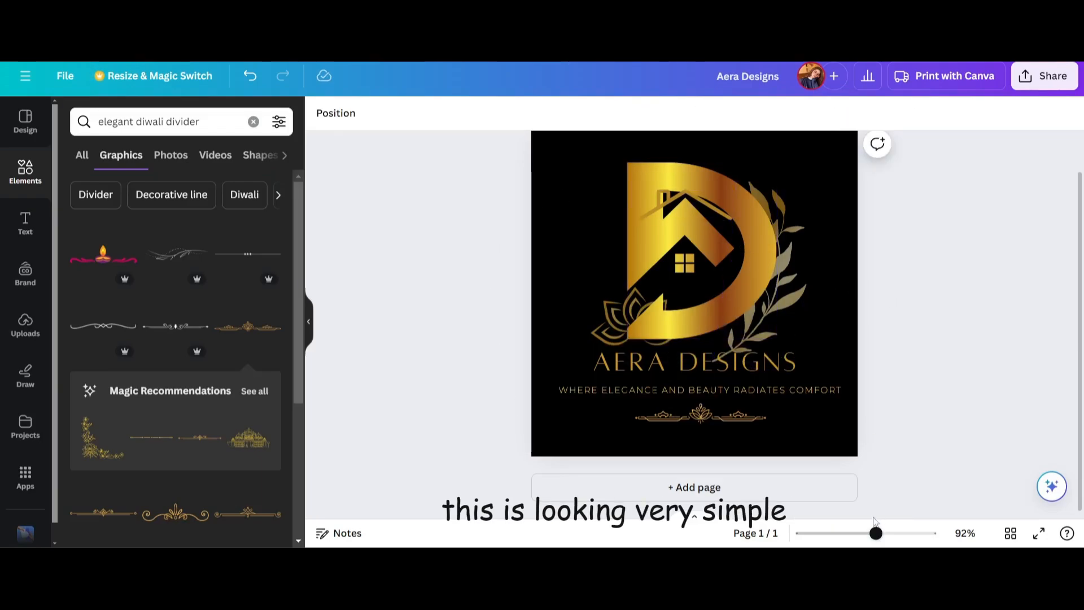
drag(876, 533, 875, 534)
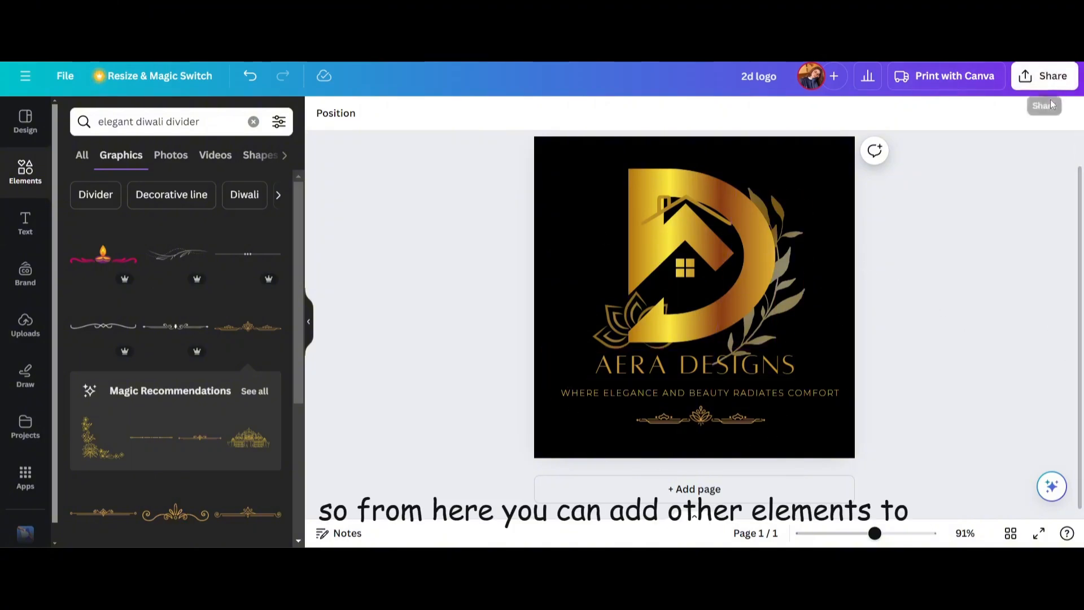
drag(739, 414, 730, 416)
click(958, 328)
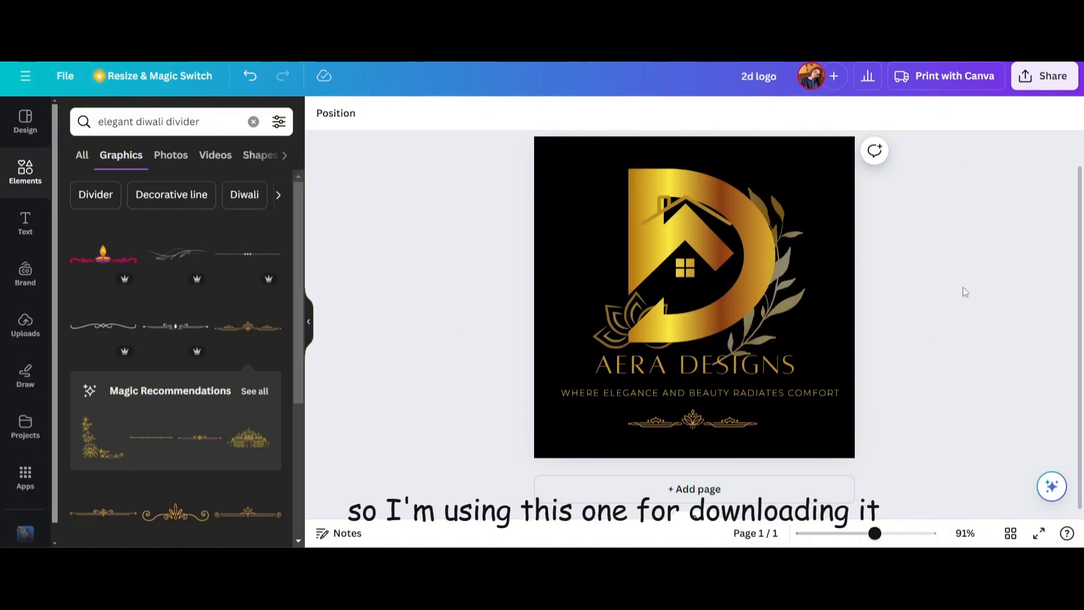
- Open the download options for the finished logo design
click(1066, 79)
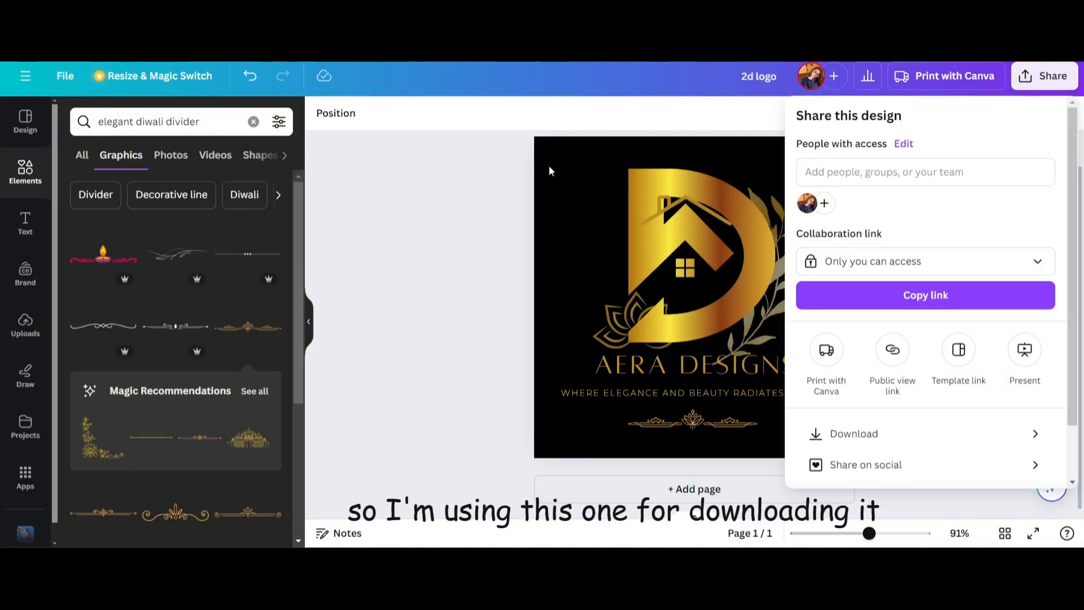
scroll(951, 374, down, 2)
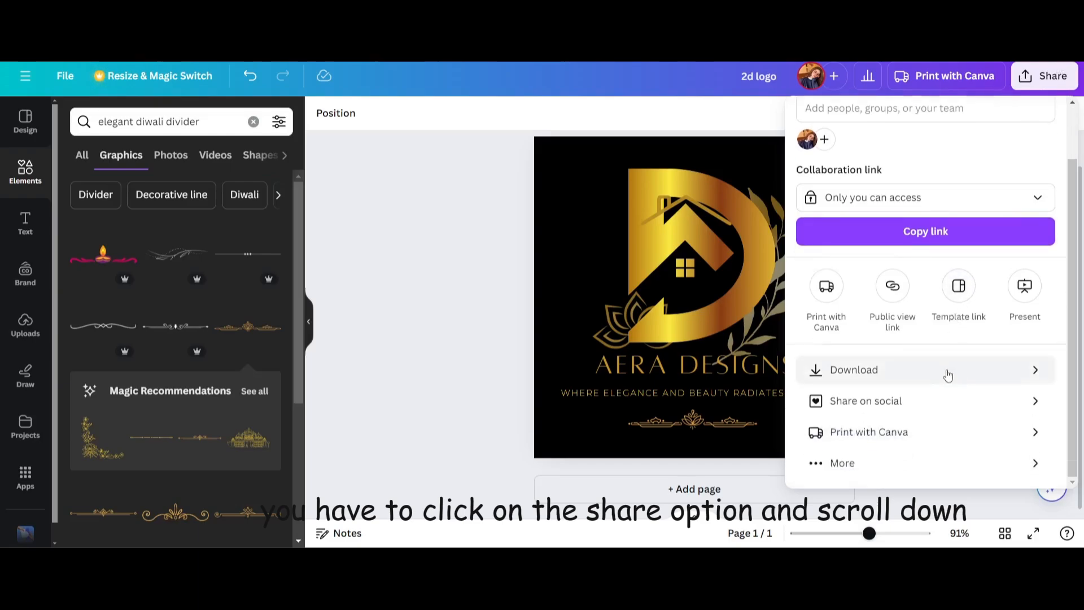
click(924, 372)
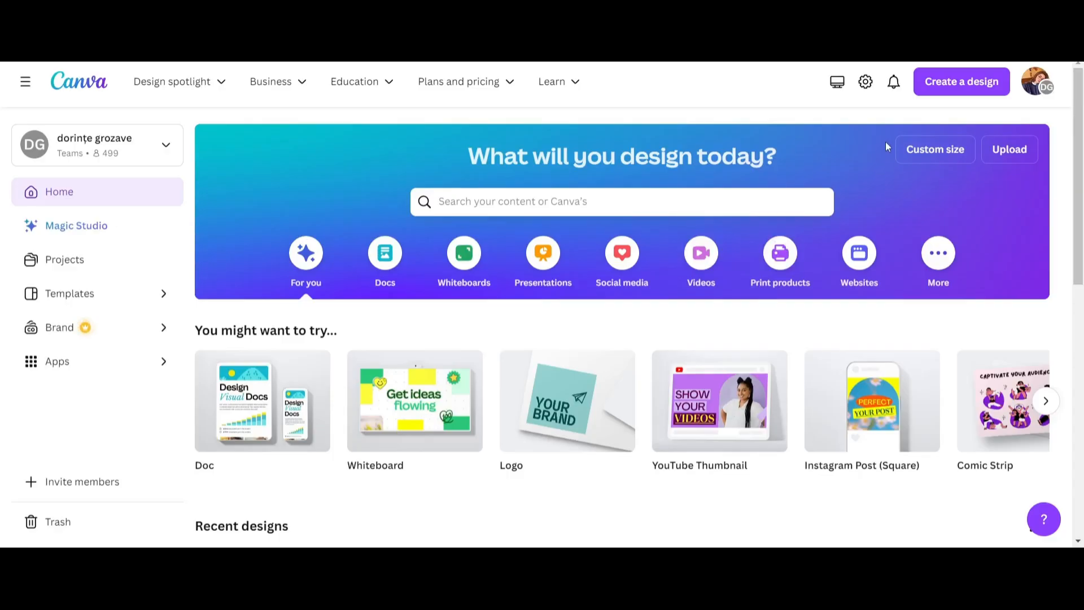
- Create a YouTube Thumbnail design and fill its page with the black draped fabric photo from a "black glossy background" search
click(926, 91)
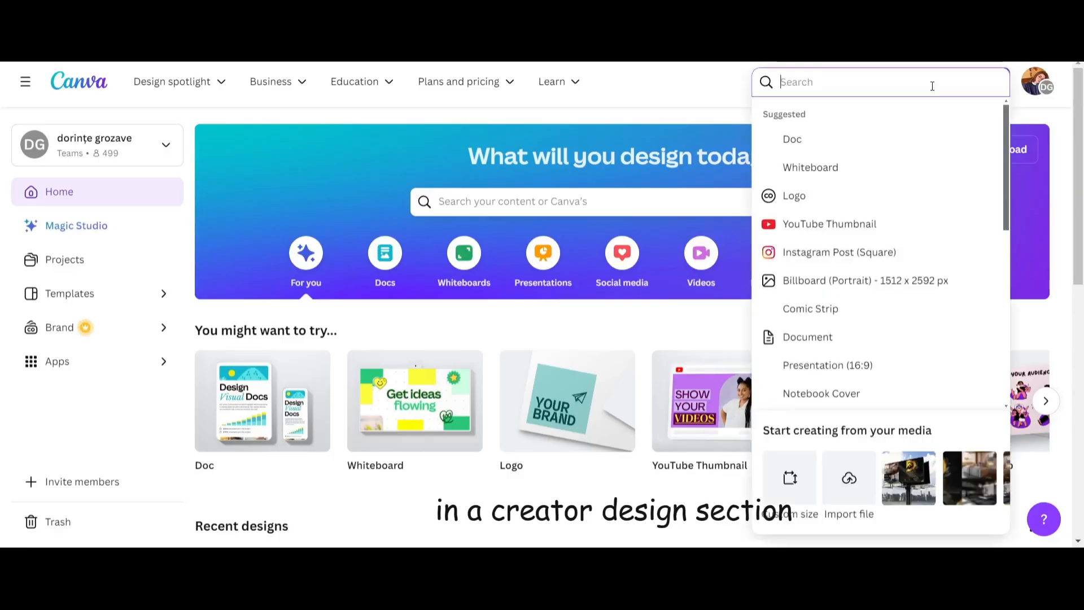
click(868, 226)
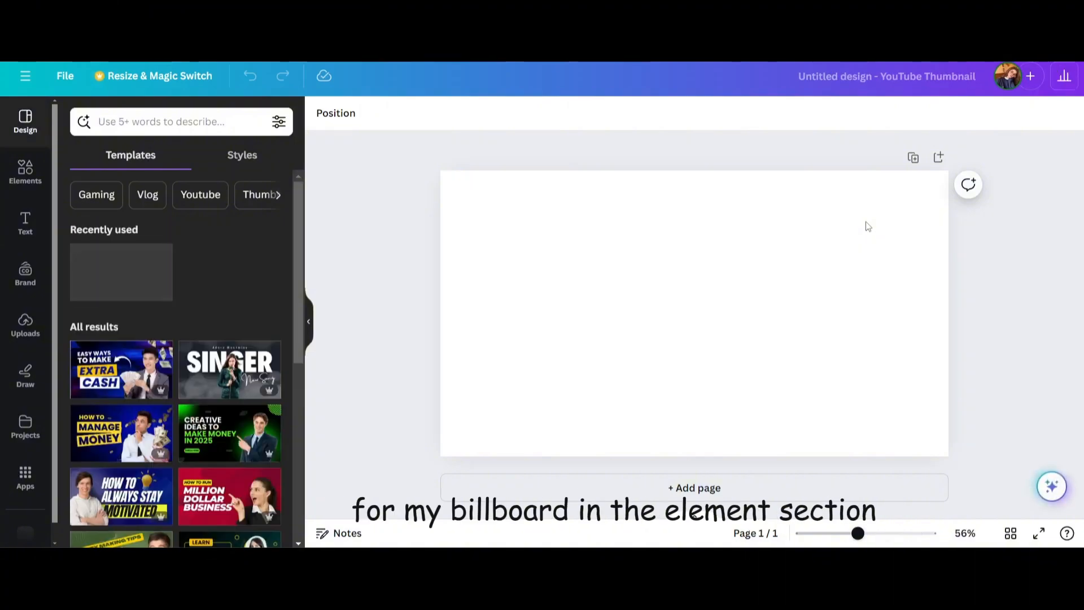
click(27, 172)
click(169, 121)
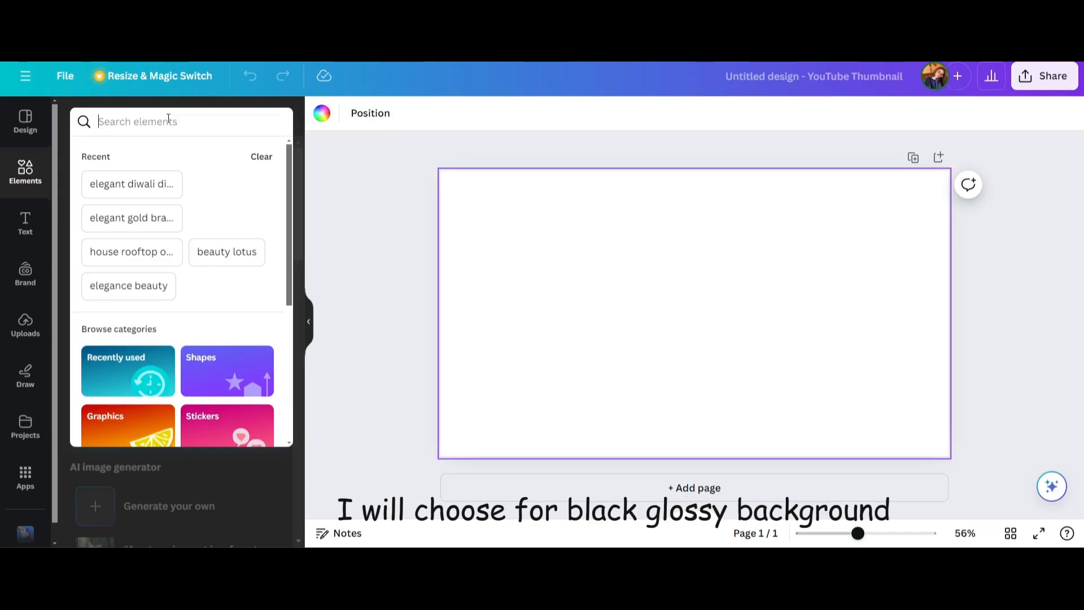
text(black glossy background)
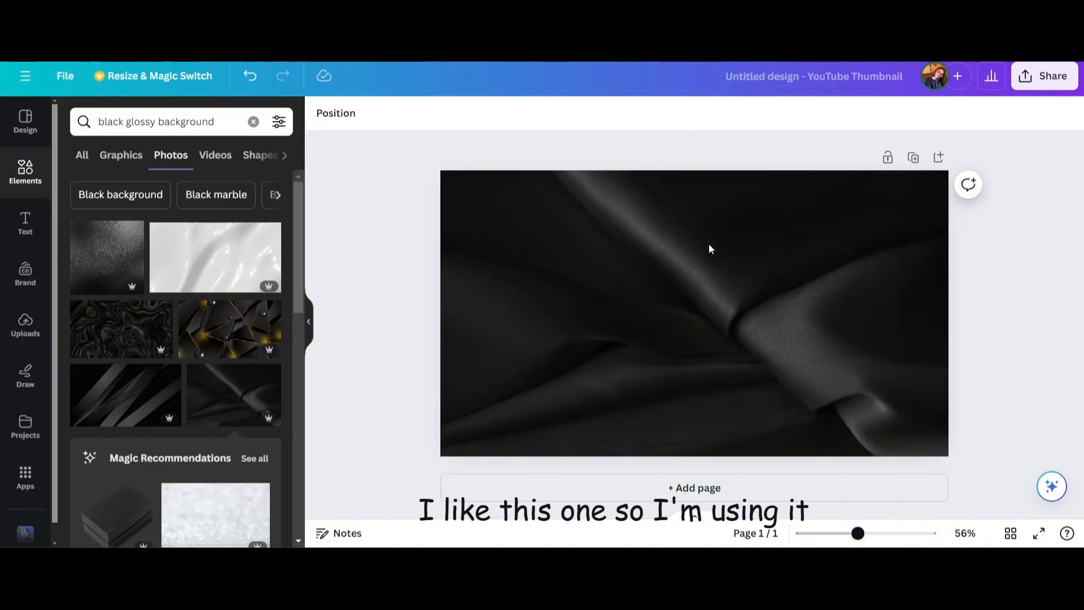
- Search the photos for "black interior" and place the dark bedroom photo with plants in the page's lower-left corner
click(31, 165)
click(202, 123)
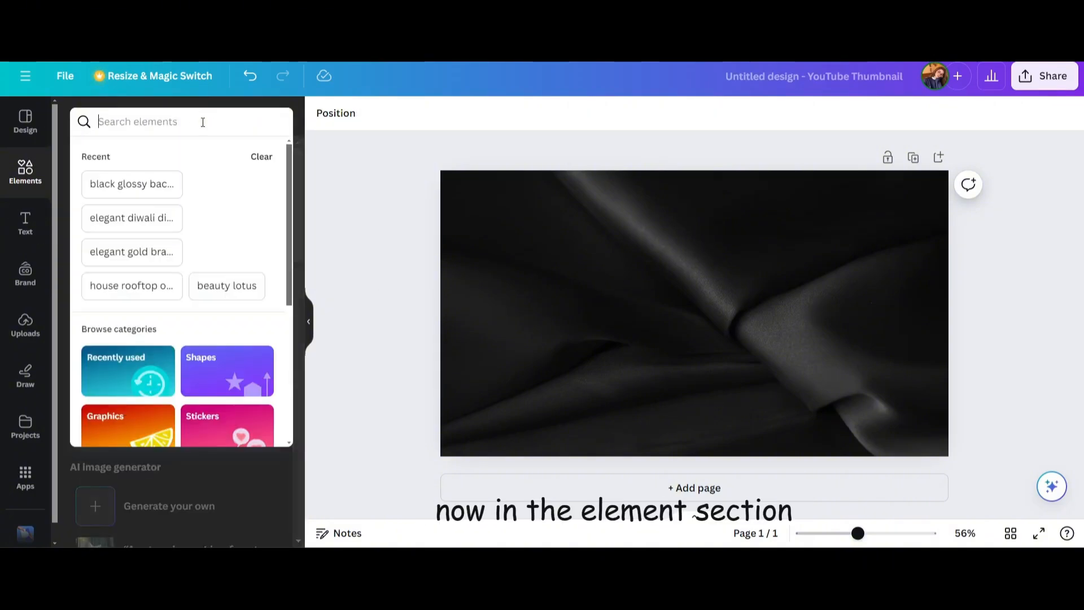
text(black interior)
key(Return)
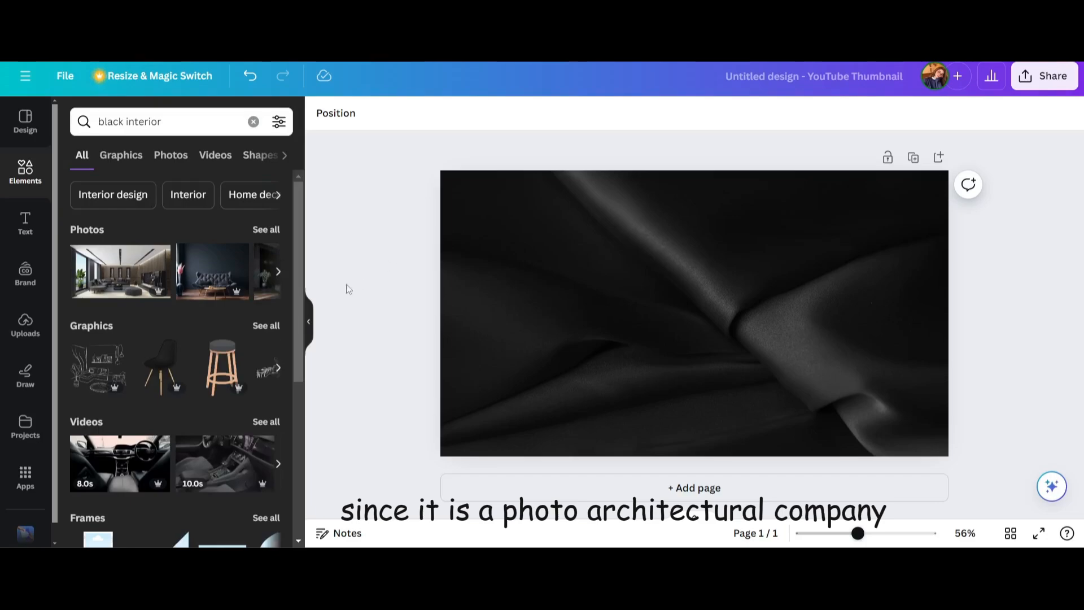
click(273, 230)
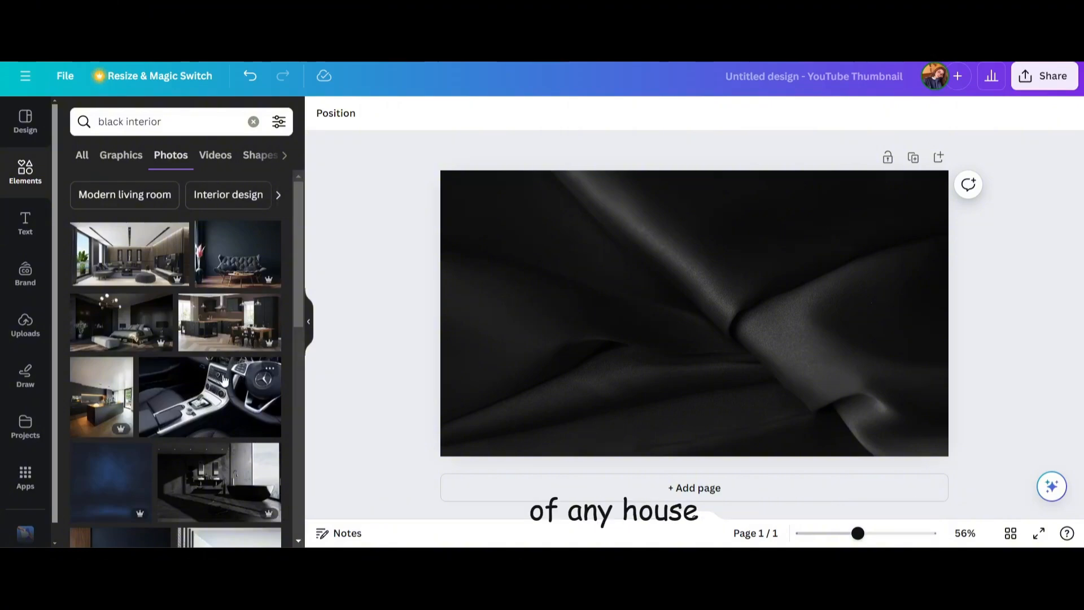
scroll(225, 381, down, 4)
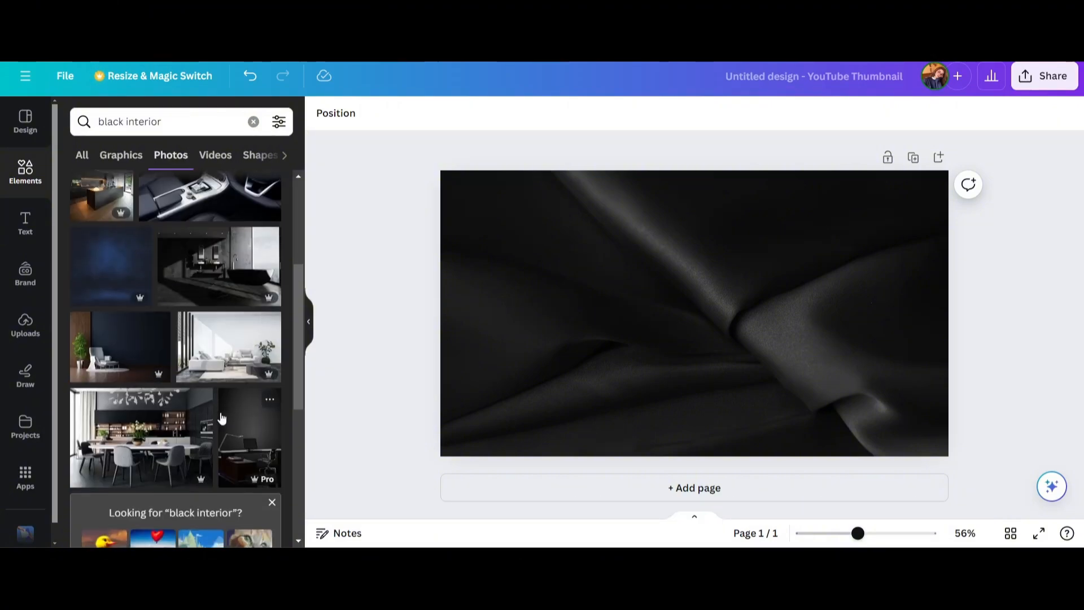
scroll(217, 413, down, 10)
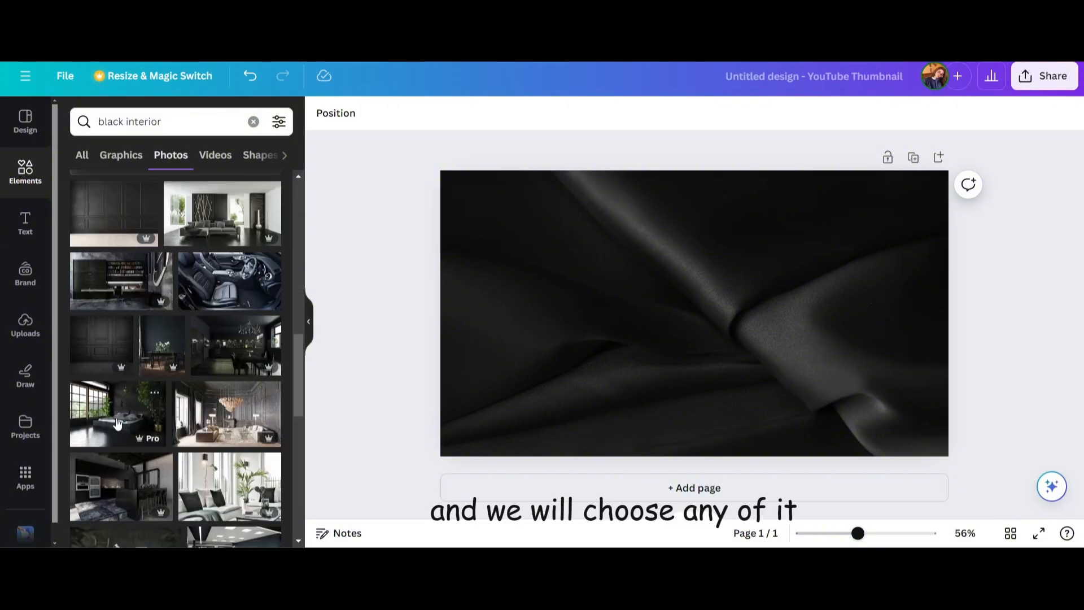
click(117, 424)
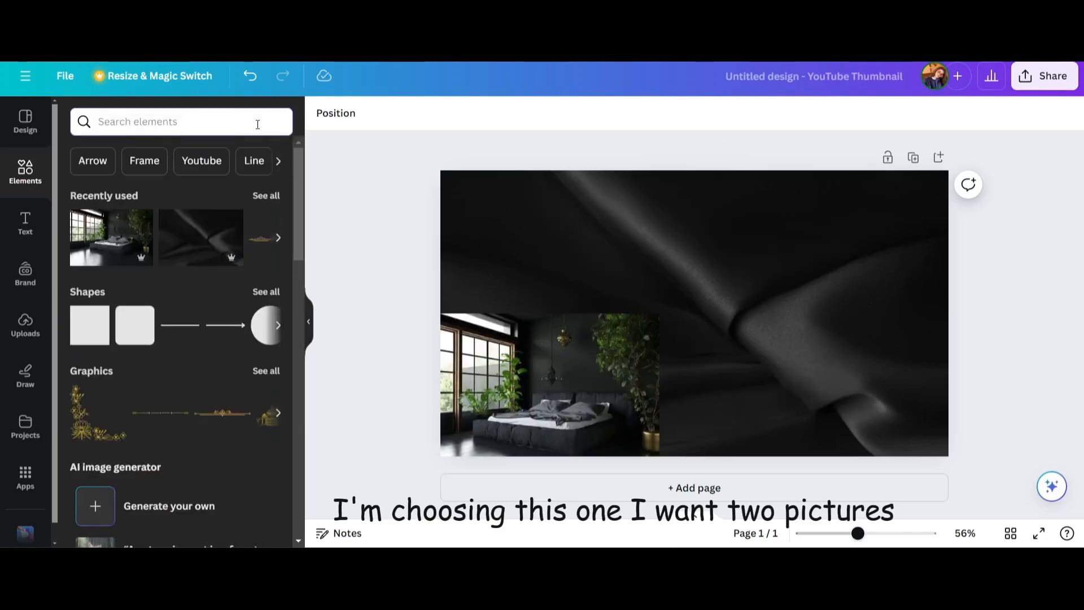
- Place the recently used Luxury Home Interior photo above the bedroom photo and open the photo's details
click(257, 124)
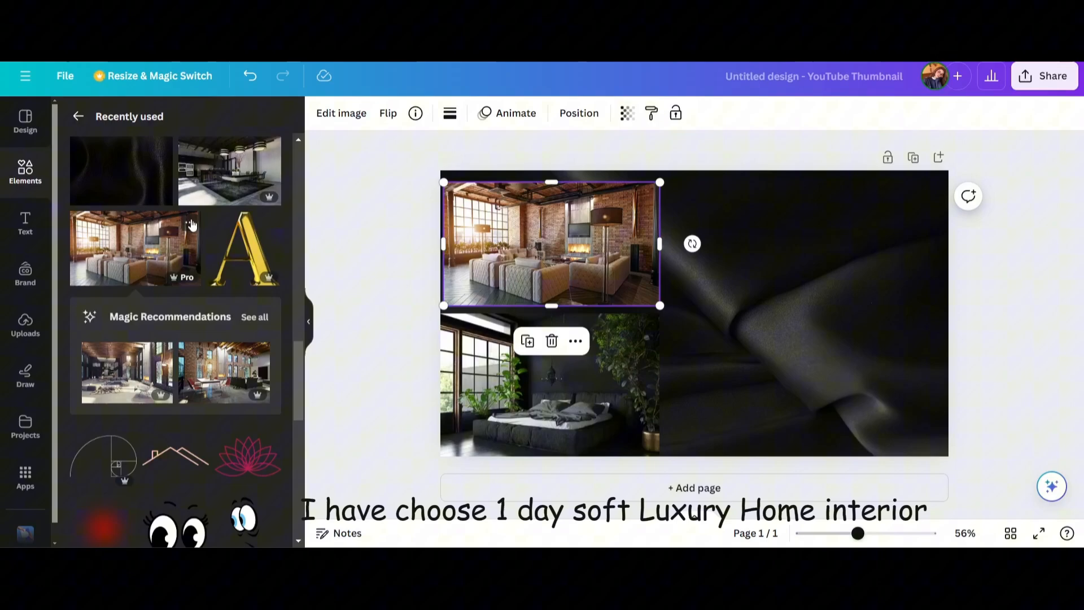
click(190, 221)
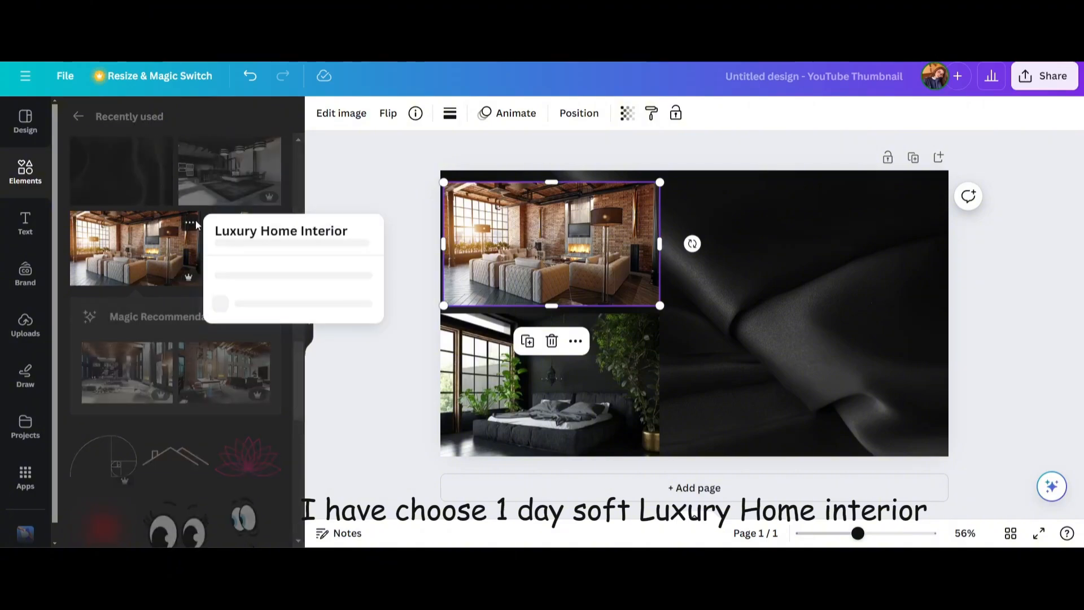
- Move the Luxury Home Interior photo up to fill the page's upper-left corner directly above the bedroom photo
click(26, 172)
drag(577, 253, 578, 247)
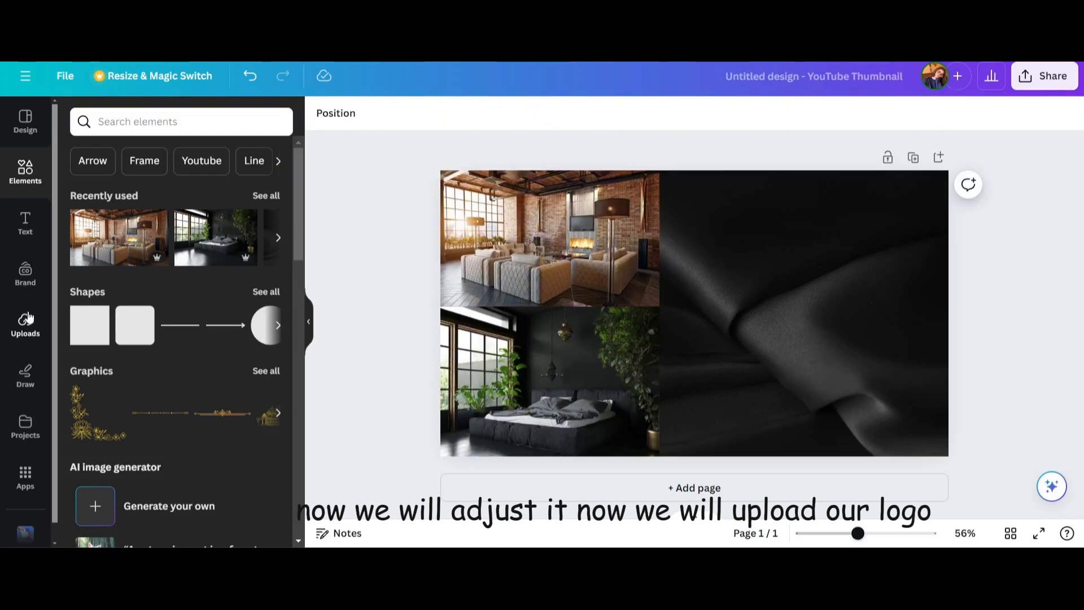
- Add the uploaded gold Aera Designs logo, enlarge it and center it on the black fabric area beside the photos
click(28, 318)
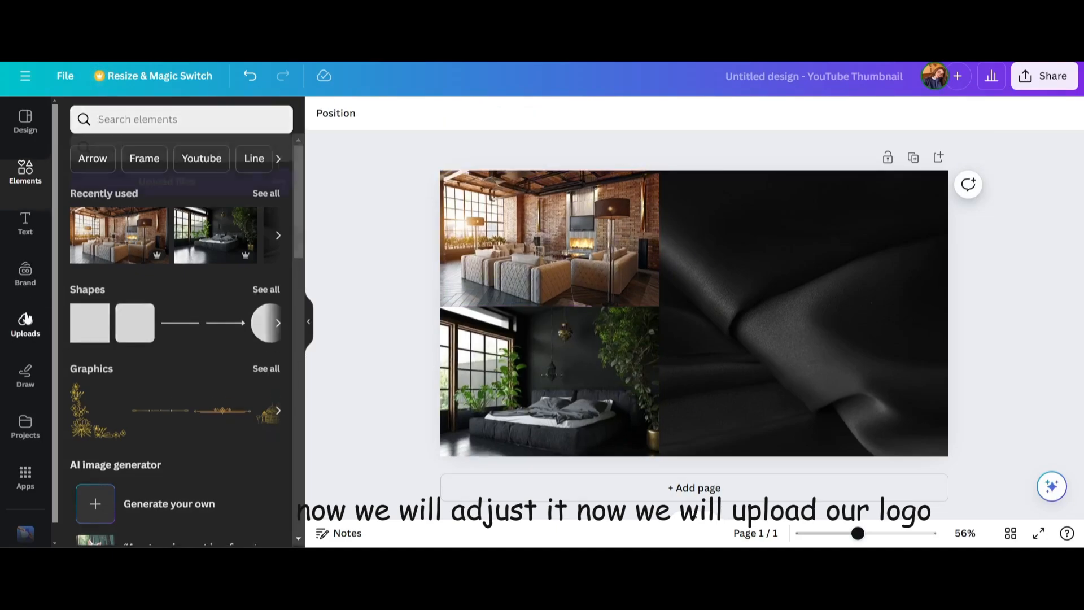
click(210, 300)
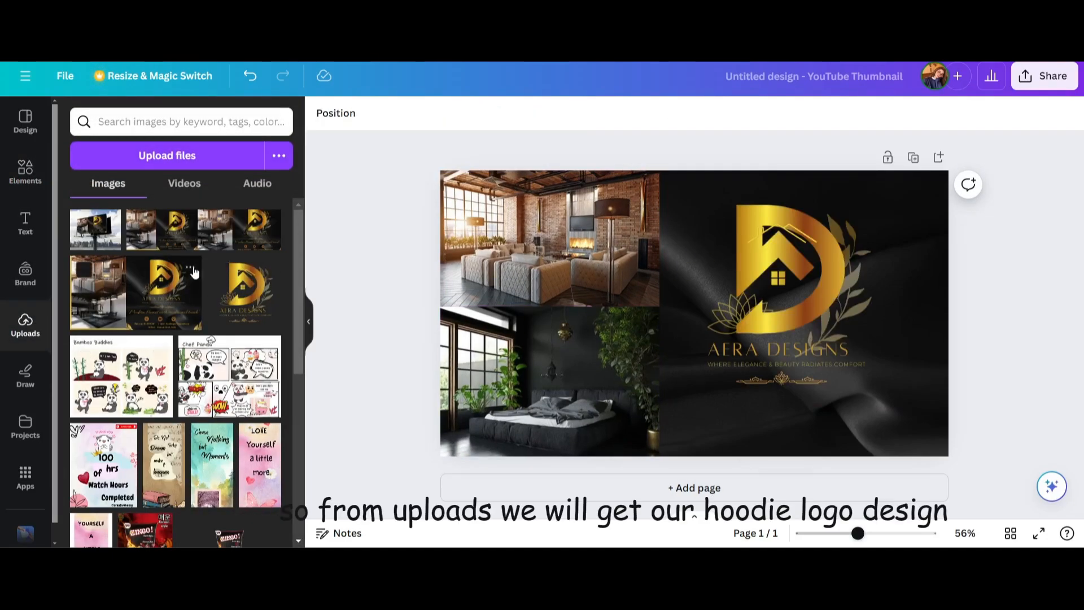
click(711, 254)
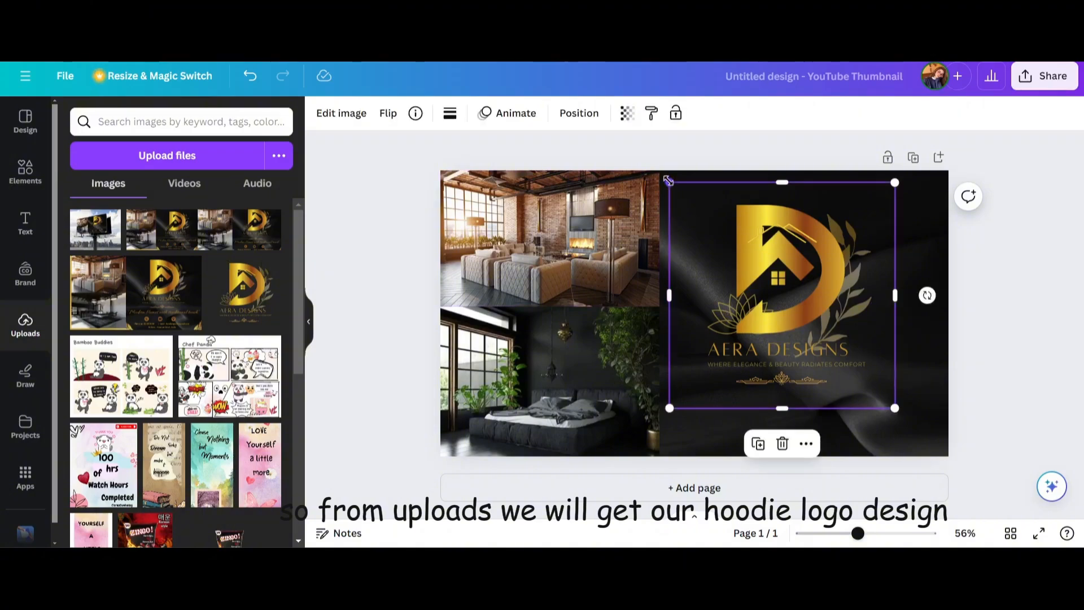
drag(670, 182, 638, 151)
drag(751, 308, 776, 306)
click(751, 413)
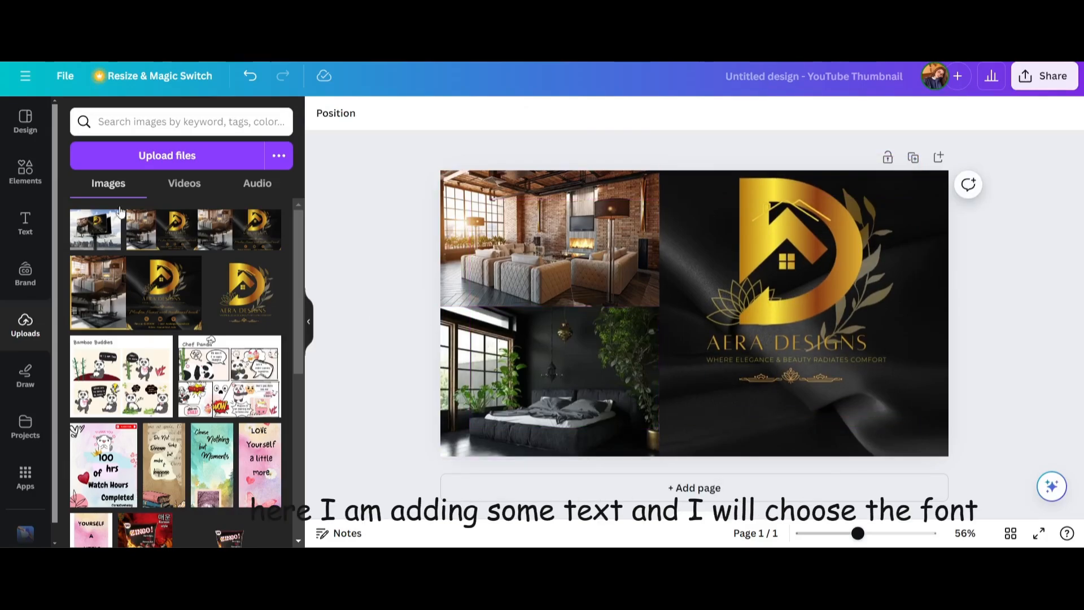
- Add the tagline text "Modern homes with traditional touch" and set its font to Allura
click(25, 224)
click(153, 244)
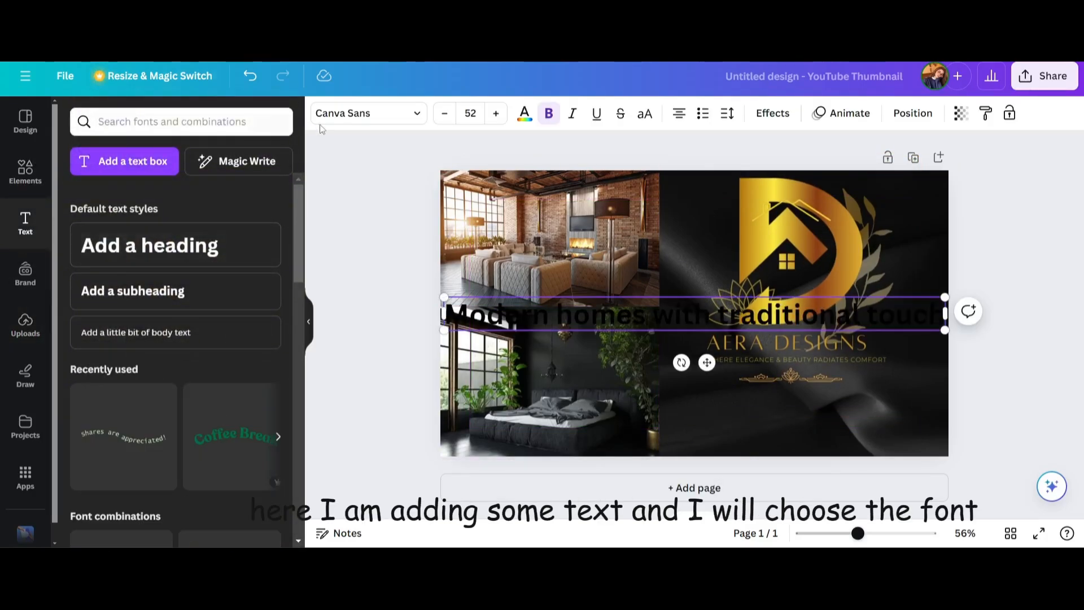
click(370, 114)
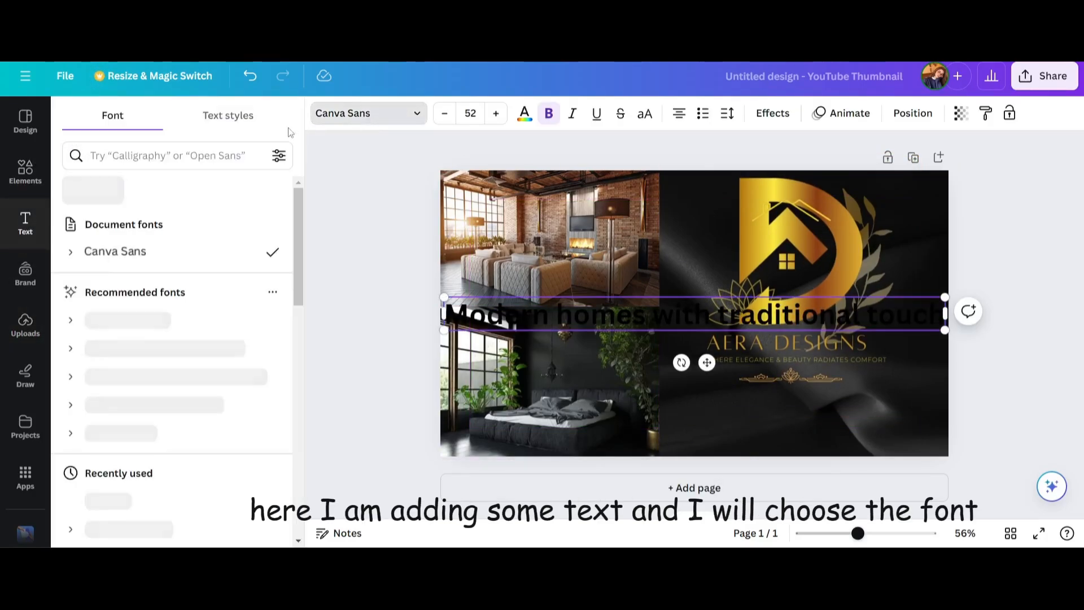
text(allura)
click(97, 222)
- Place the tagline below the logo at font size 38.5 and color it dark gold
click(524, 113)
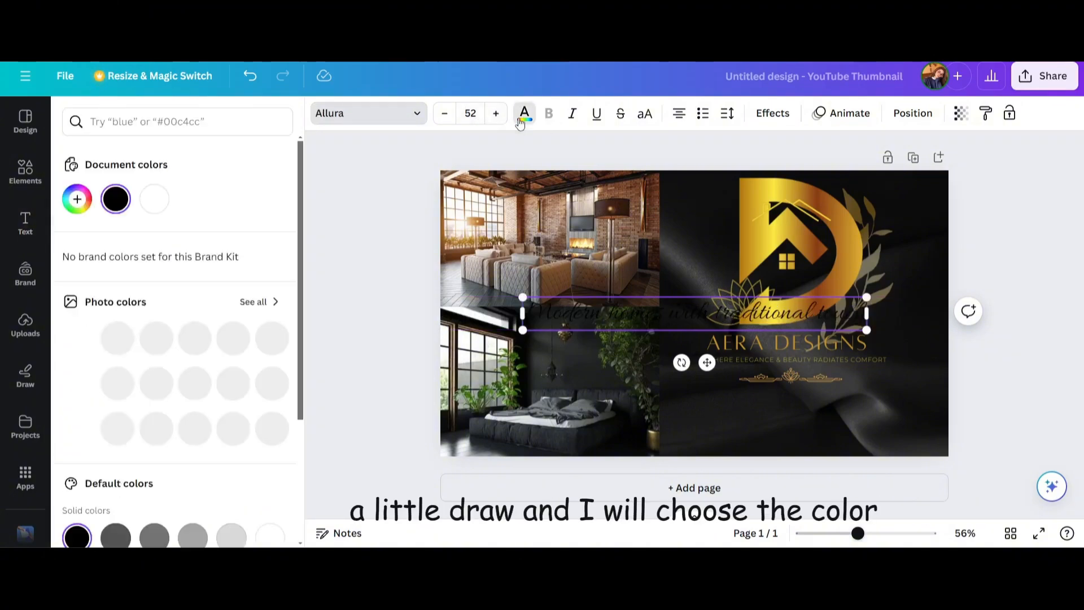
click(268, 527)
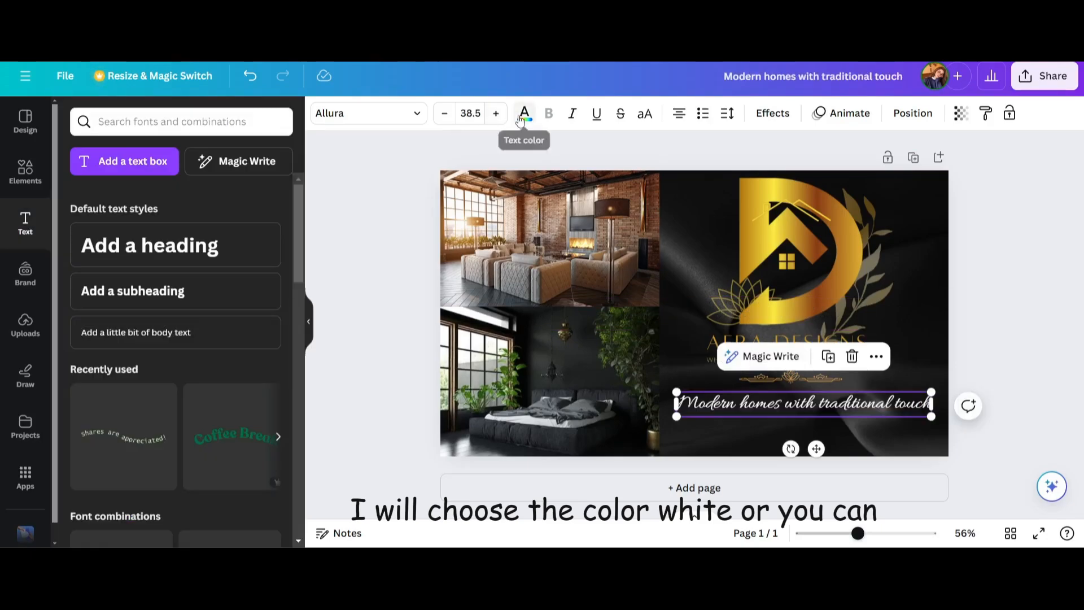
click(524, 113)
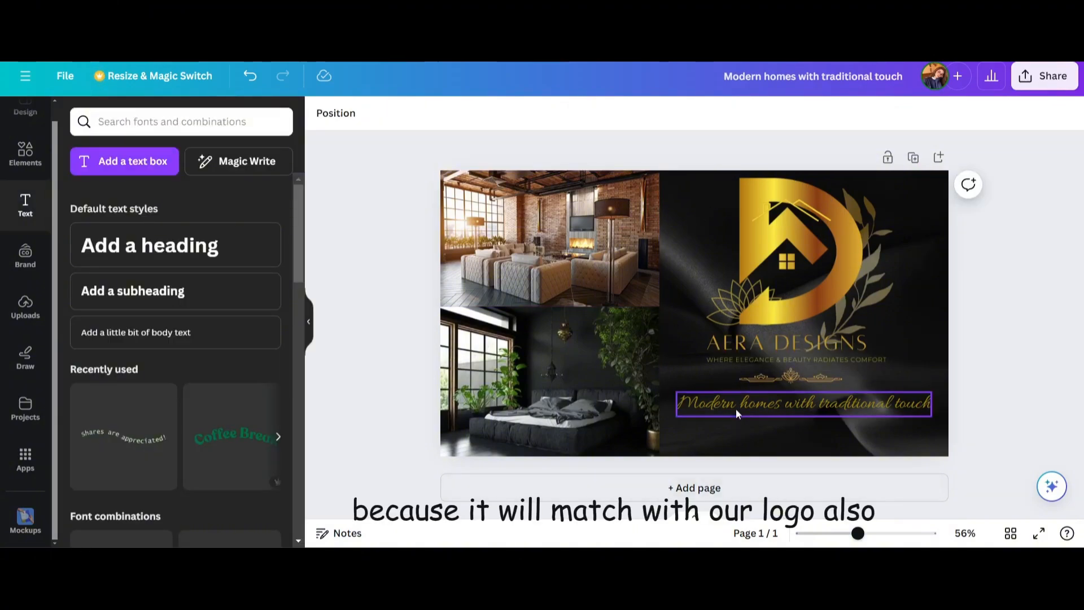
- Enclose the tagline "Modern homes with traditional touch" in double quotation marks
click(682, 412)
click(681, 406)
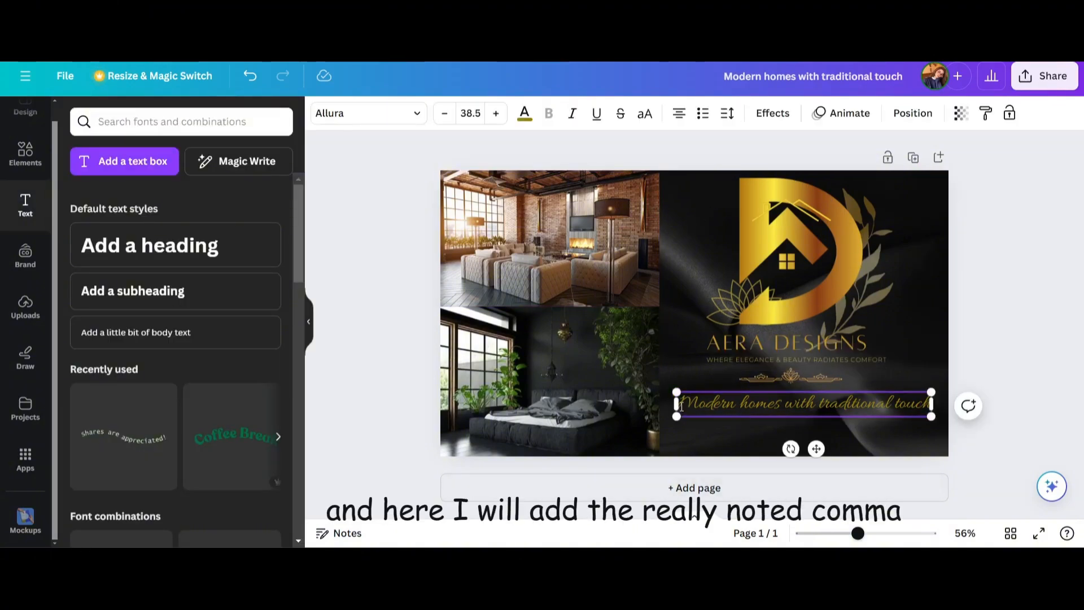
text(")
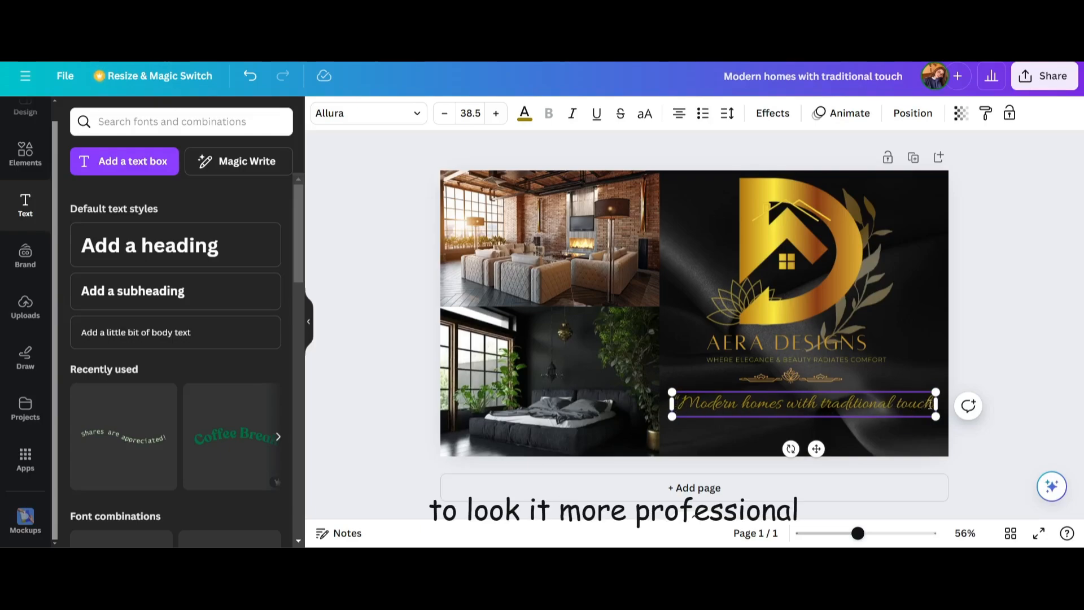
text(")
click(546, 399)
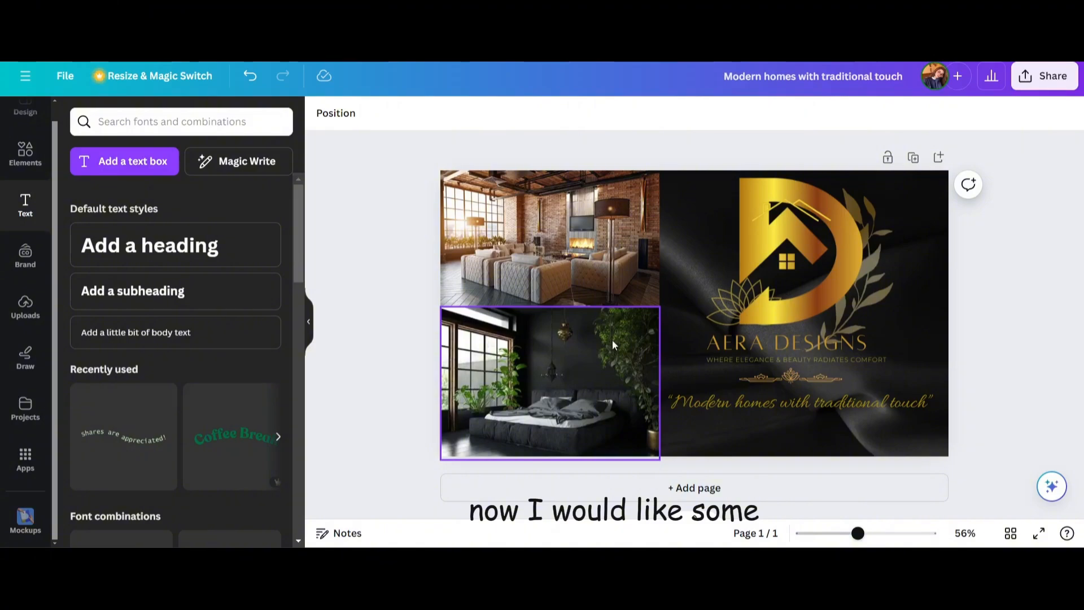
- Search the elements for "gold laurel branch" and place a leaning gold branch in the page's lower-right corner
click(24, 152)
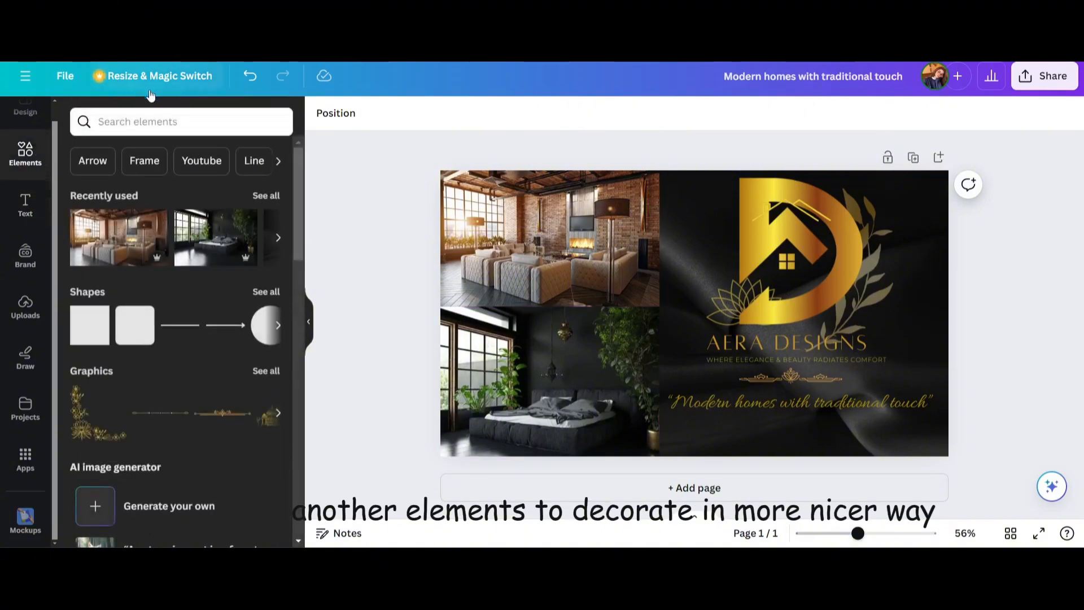
click(158, 120)
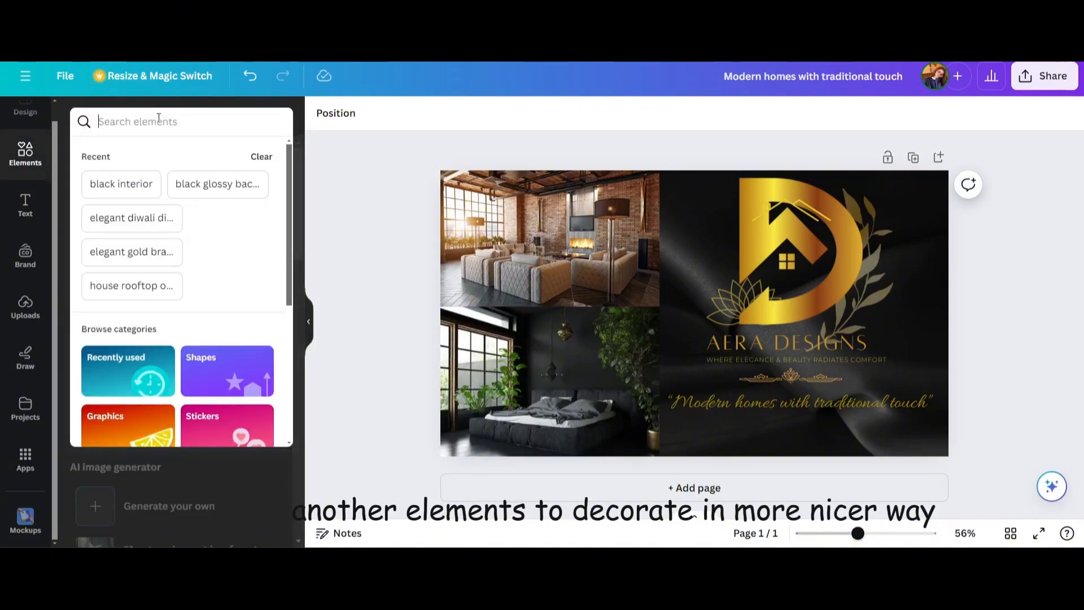
text(g)
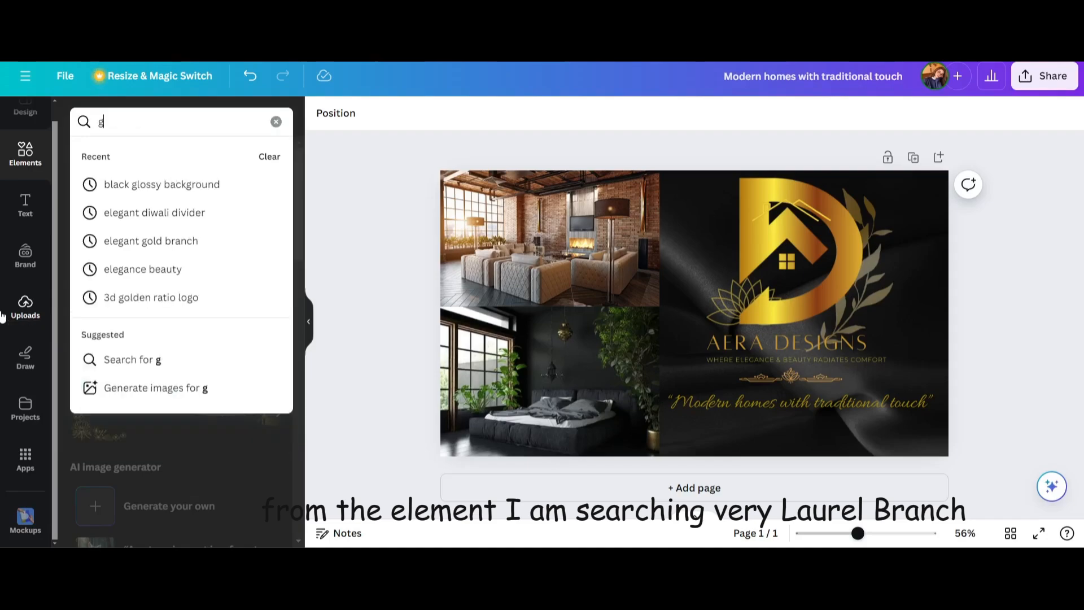
text(old laurel branch)
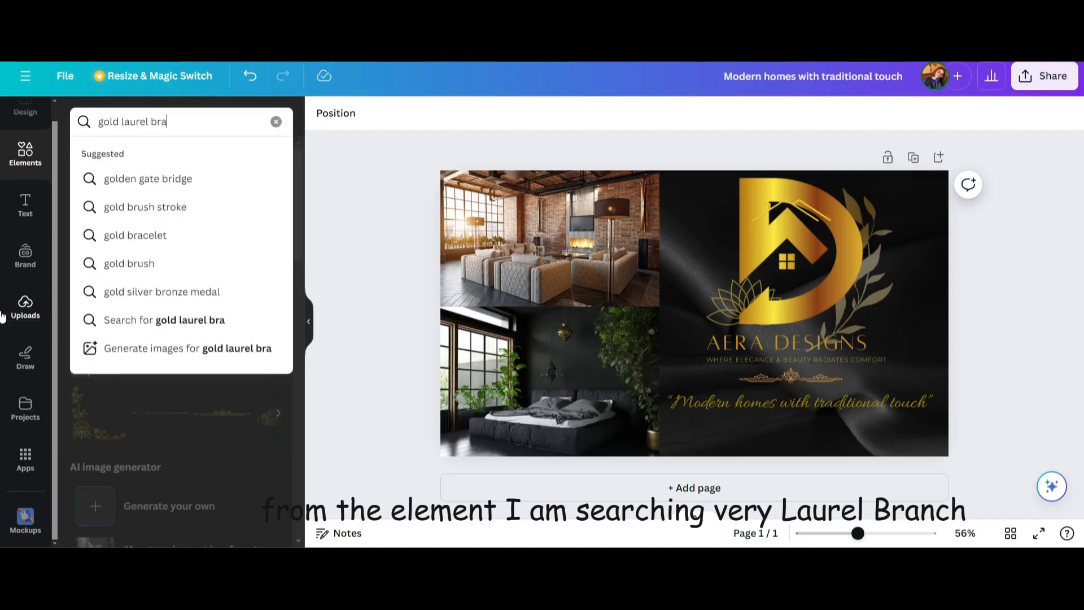
key(Return)
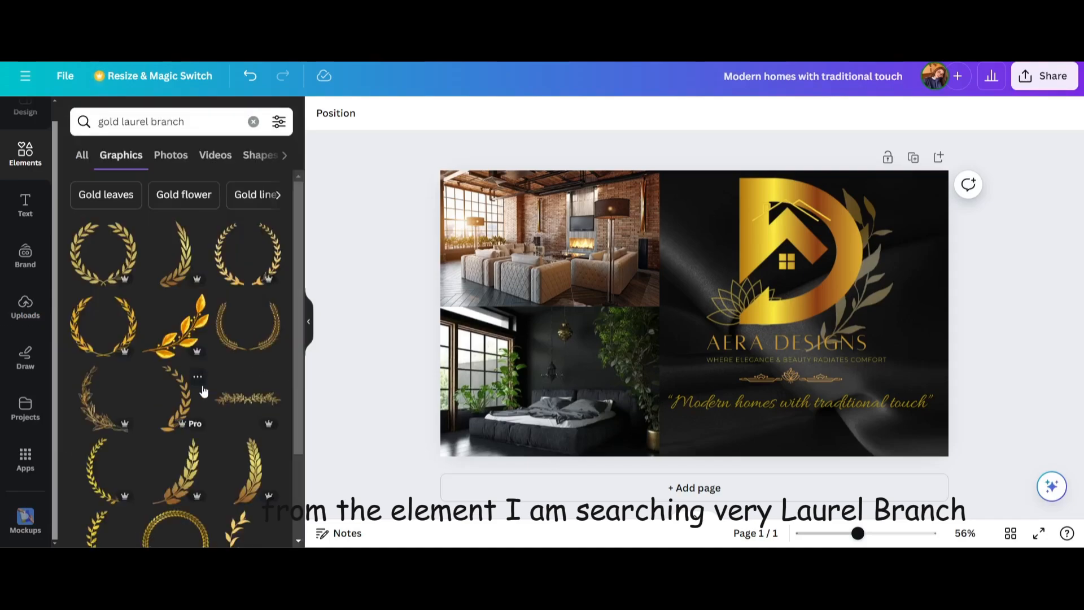
click(192, 474)
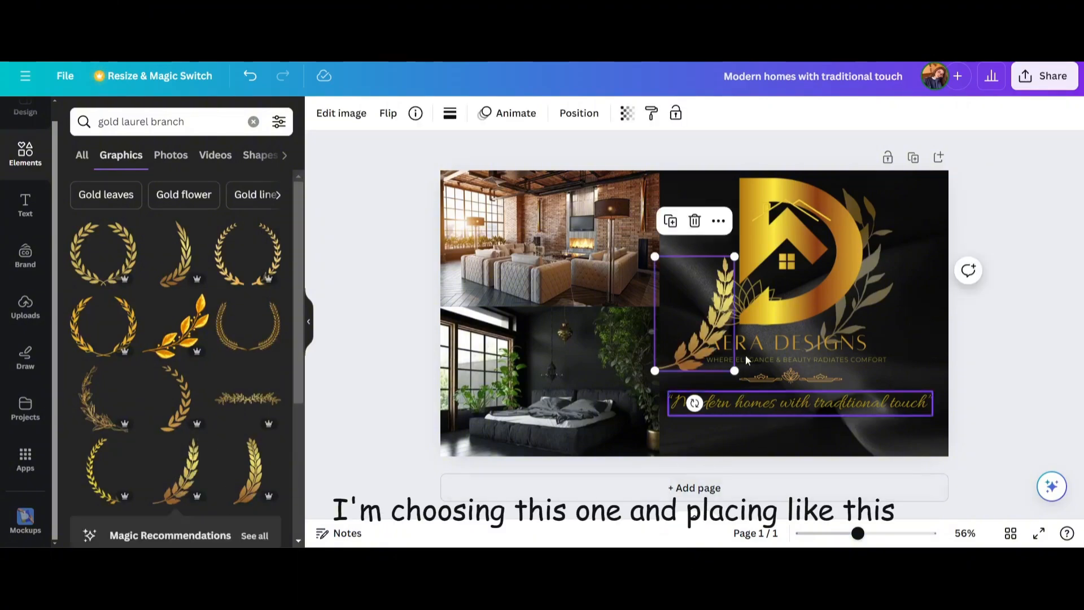
drag(713, 342, 939, 445)
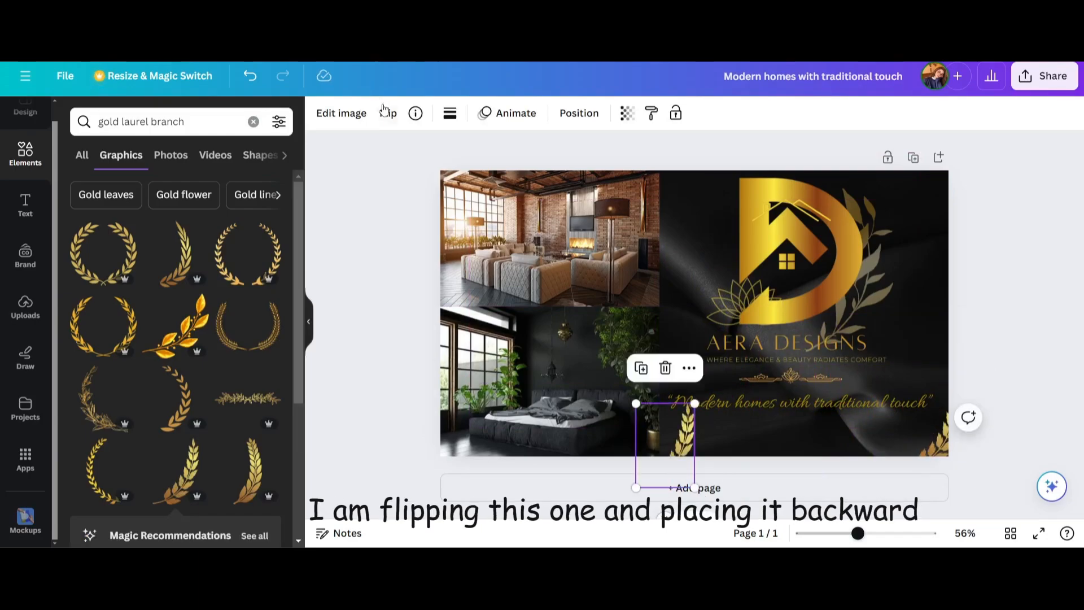
- Flip the second laurel branch horizontally and send it backward behind the bedroom photo at the black area's lower-left corner
click(388, 113)
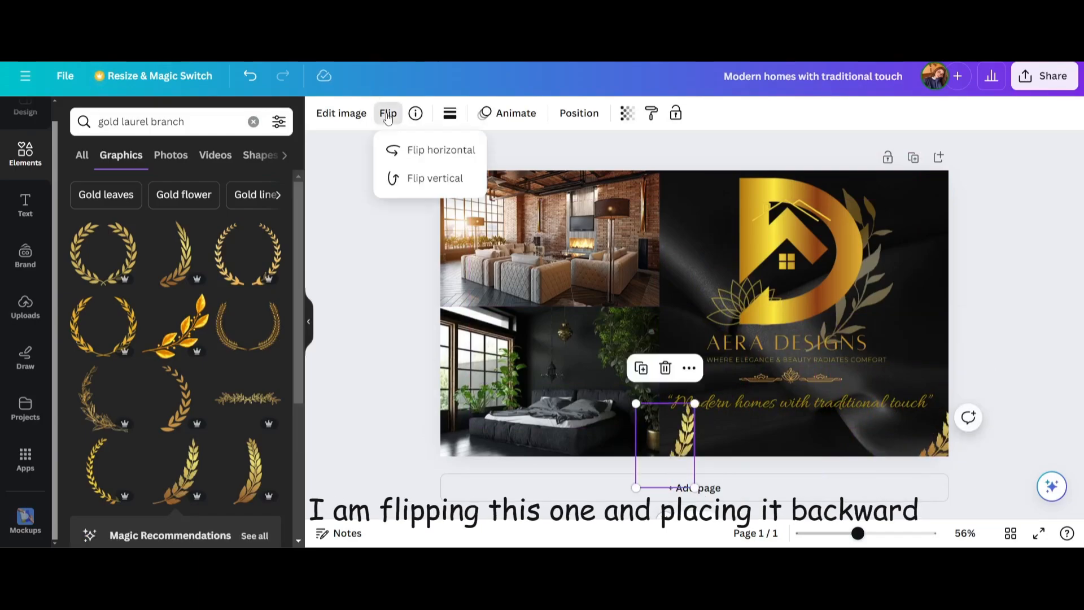
click(393, 152)
right_click(678, 440)
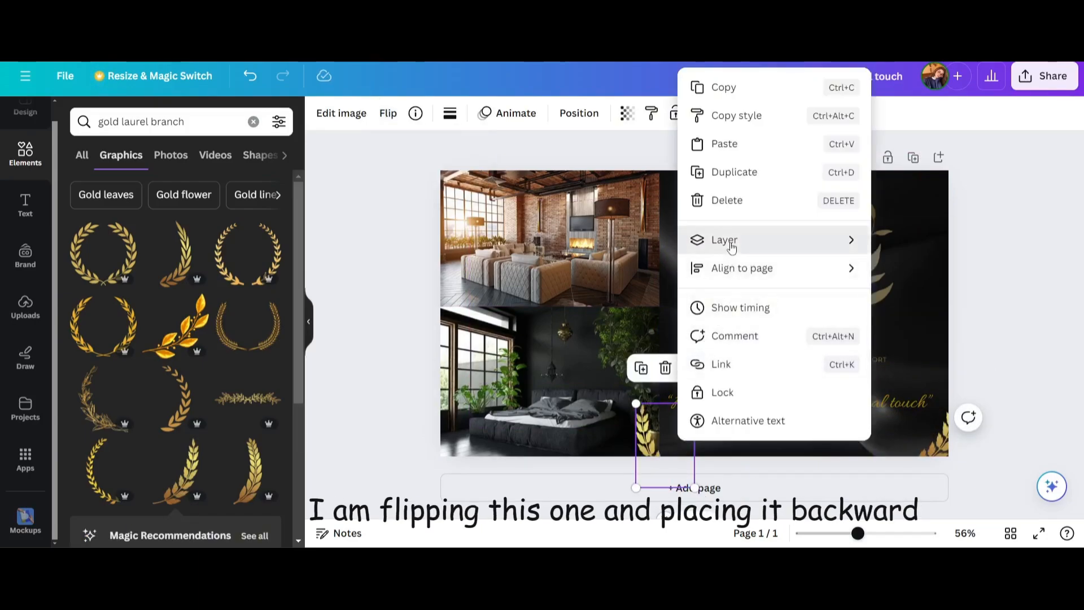
click(989, 303)
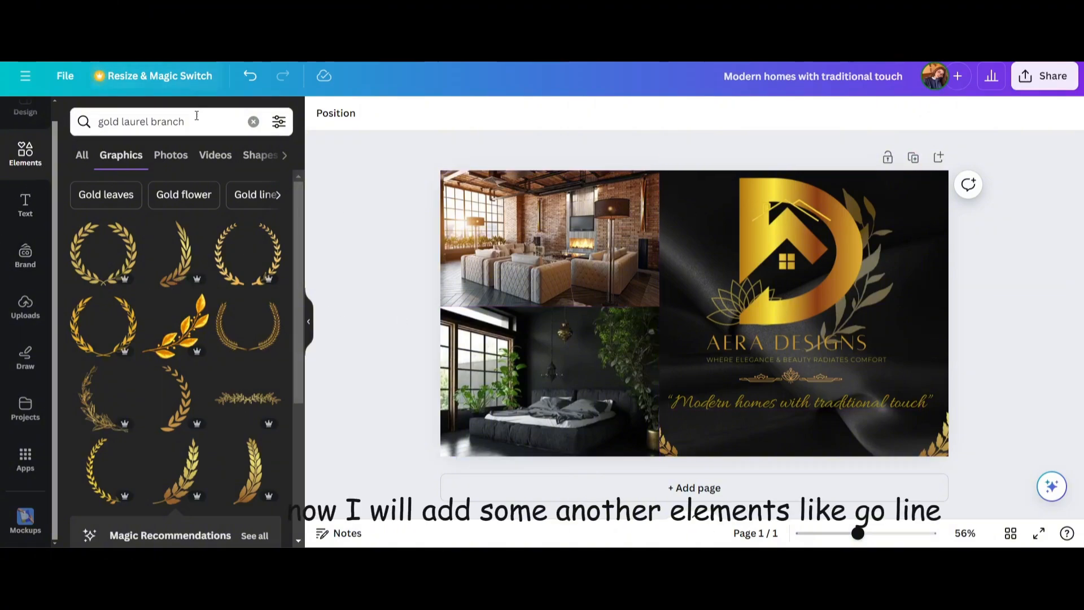
- Search the elements for "gold line" and place gold lines as a border along the photos' left and bottom edges
click(253, 122)
text(gold line)
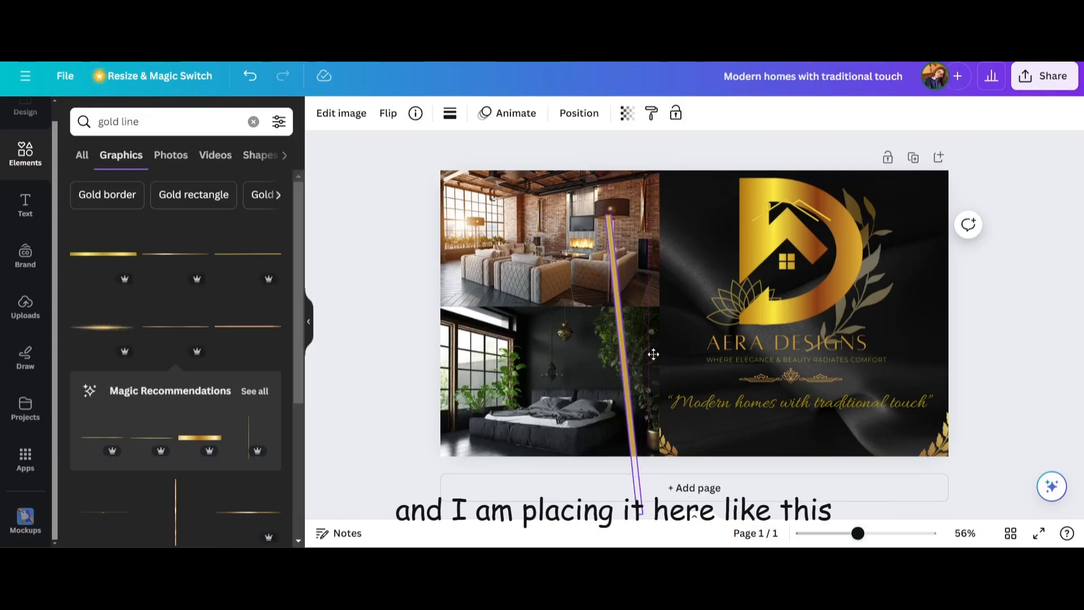
drag(654, 354, 446, 350)
click(368, 337)
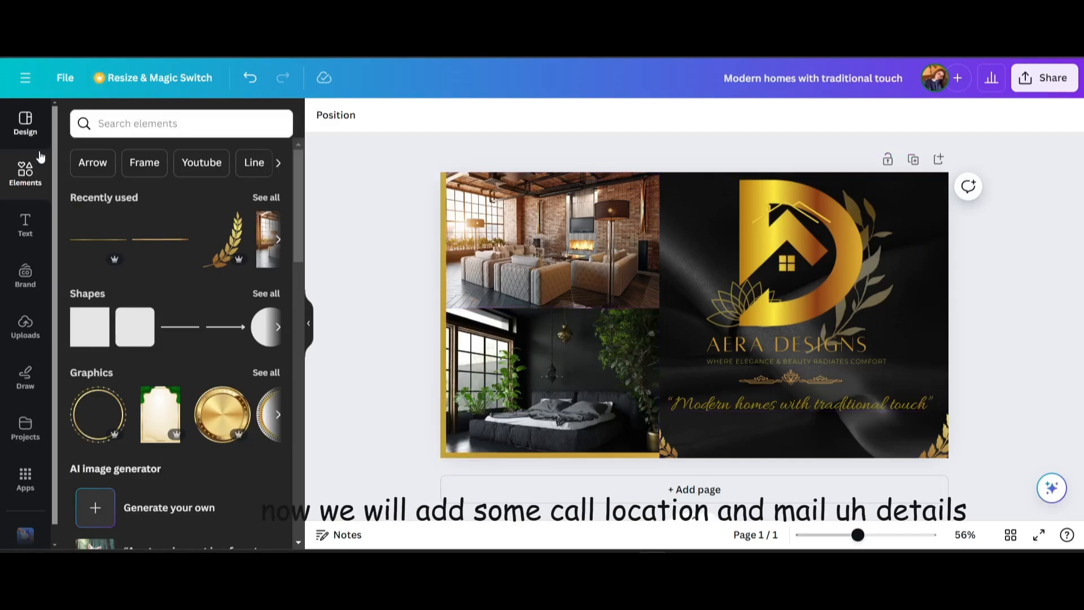
- Search the graphics for "call" and add the white phone icon on a black circle to the page
click(115, 121)
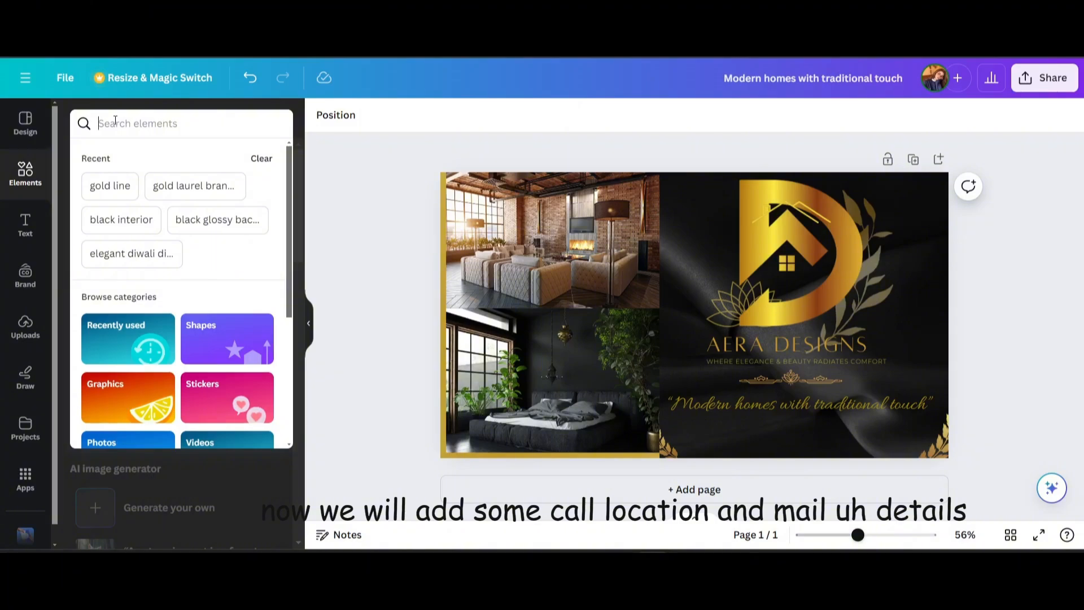
text(call)
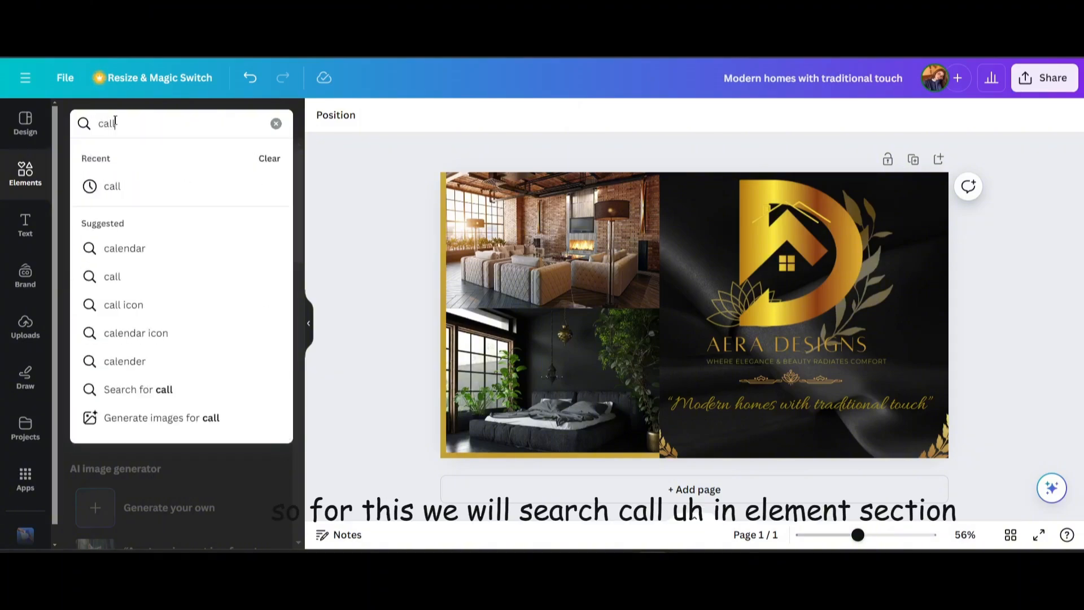
key(Return)
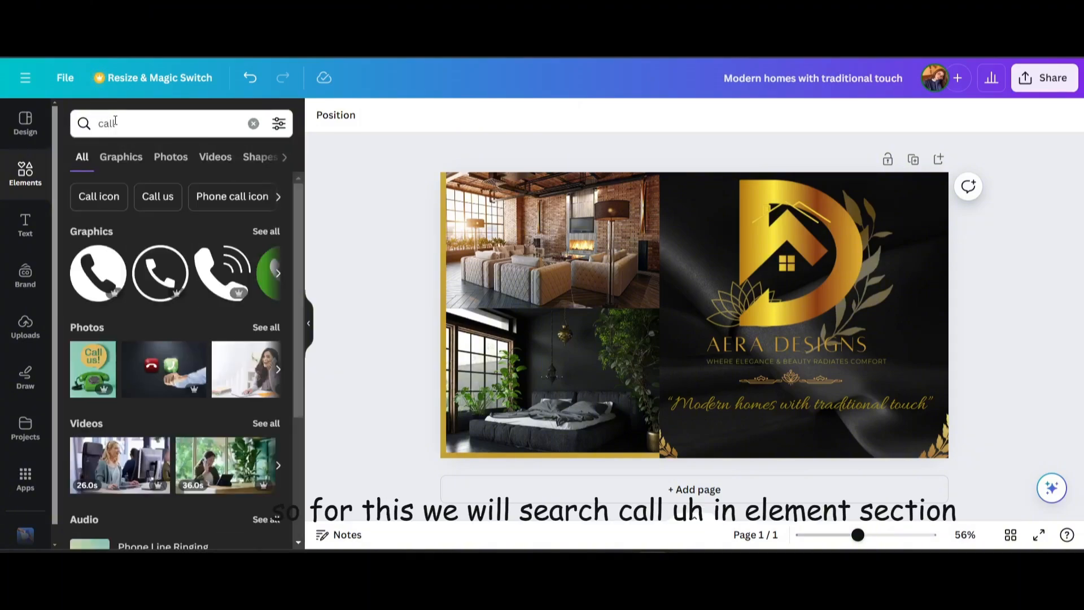
click(143, 160)
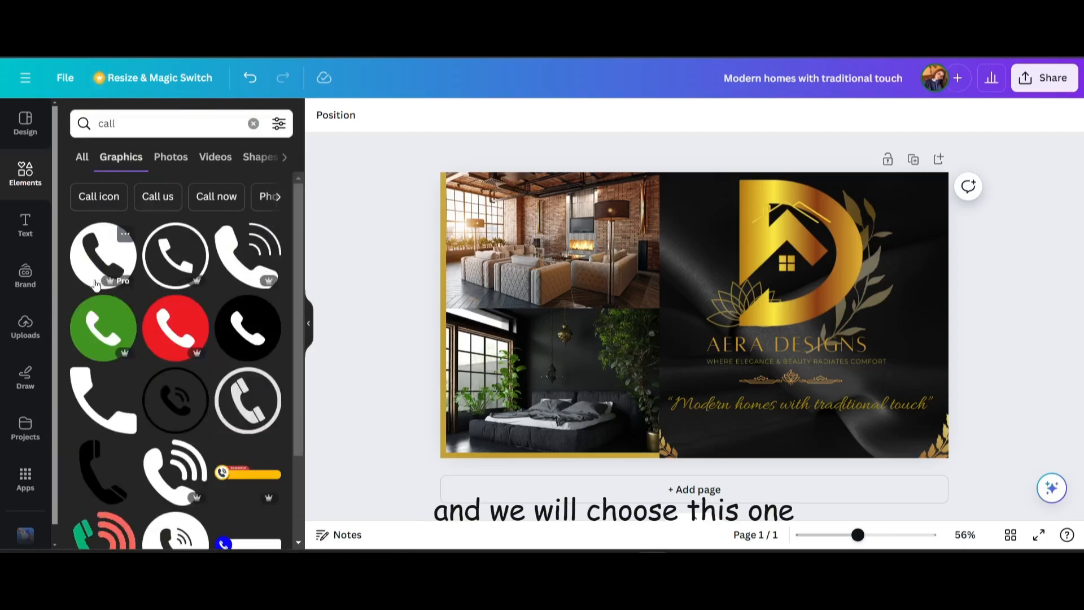
click(245, 331)
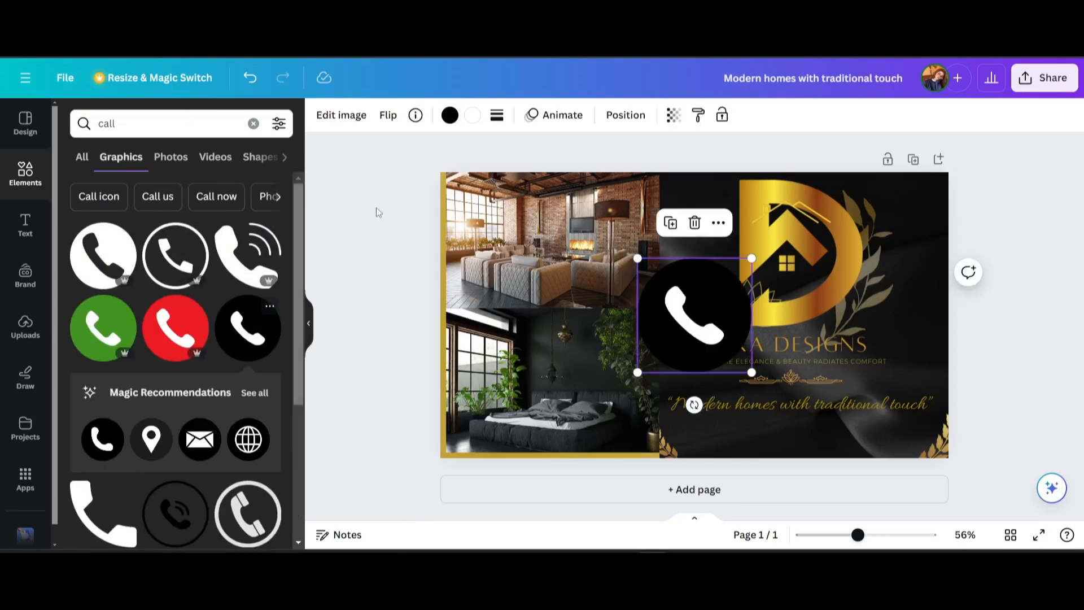
- Recolor the phone icon's circle dark gold and place the icon at a small size beneath the tagline
click(450, 115)
click(154, 200)
scroll(192, 367, down, 3)
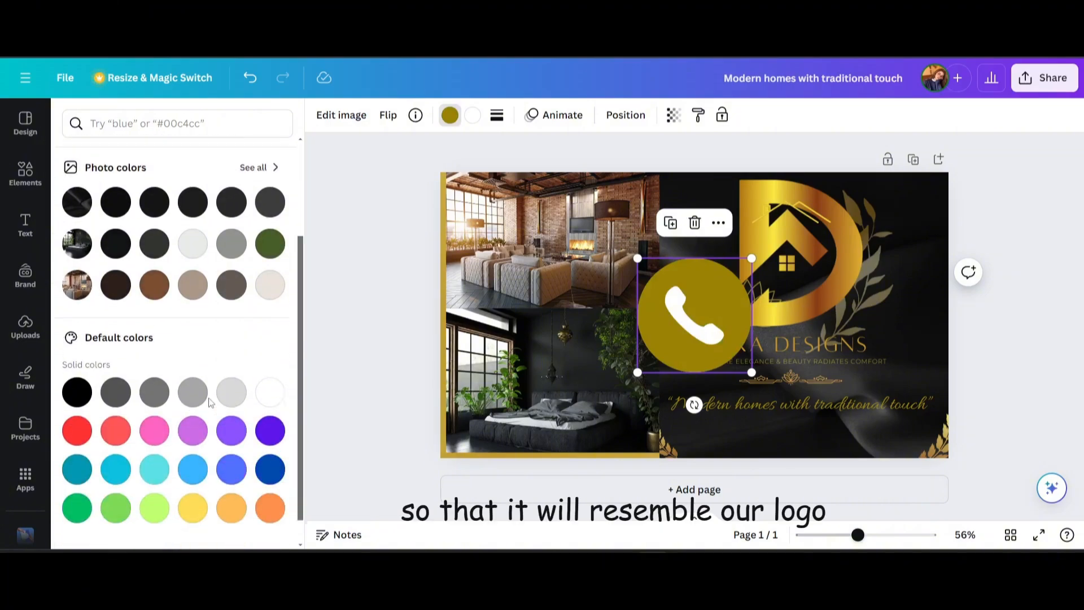
scroll(169, 339, up, 5)
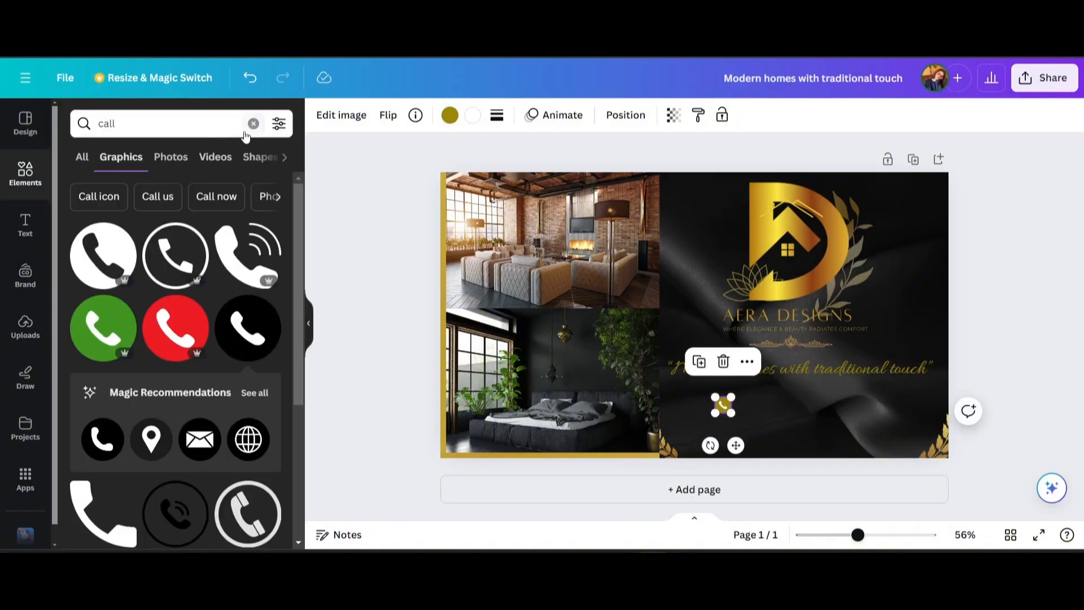
- Search the graphics for "mail", add the red circular envelope icon, and recolor it dark gold beside the phone icon
click(254, 123)
text(mail)
key(Return)
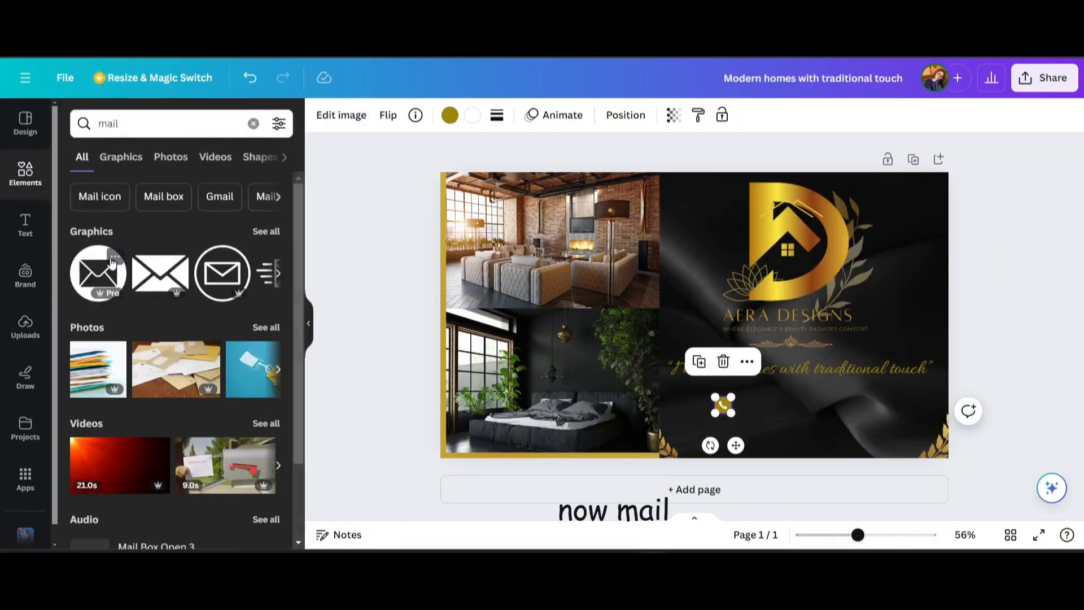
click(266, 232)
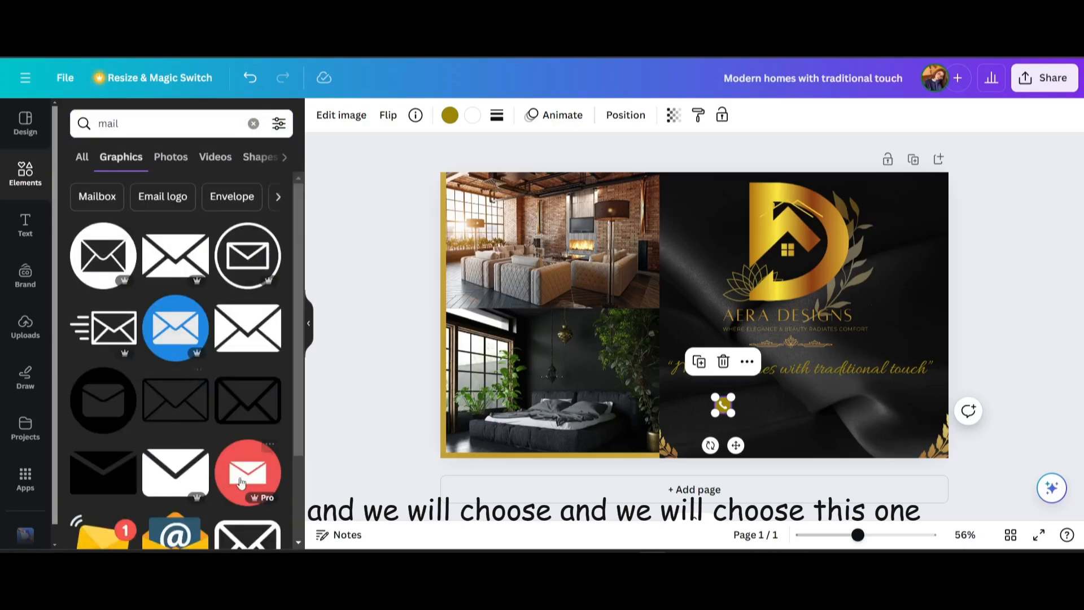
click(257, 474)
click(450, 115)
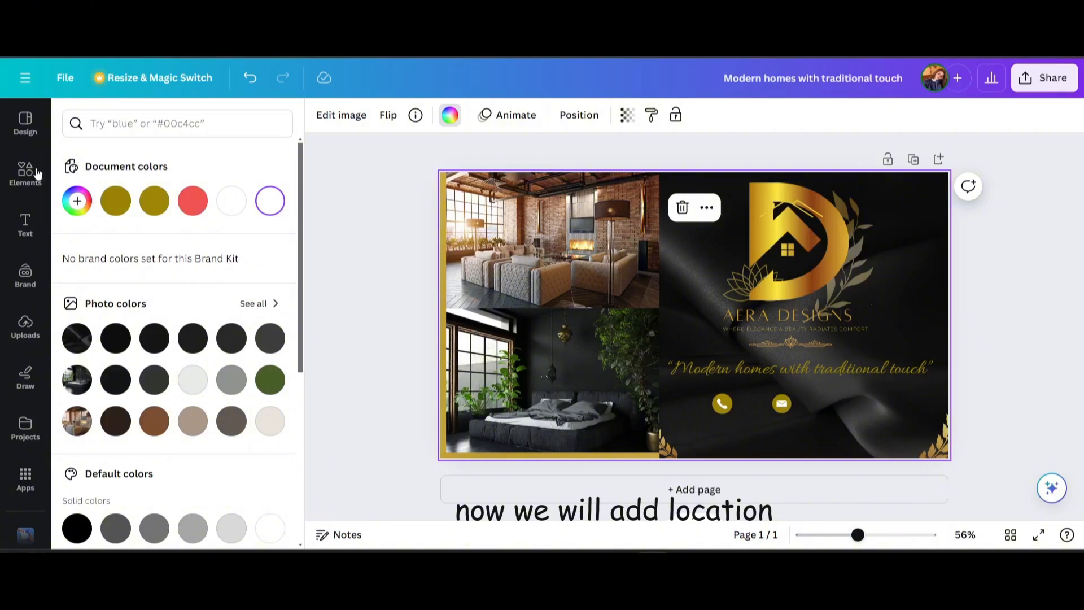
- Search the graphics for "location", add the white pin on a black circle, and place it small and dark gold beside the envelope icon
click(25, 173)
text(location)
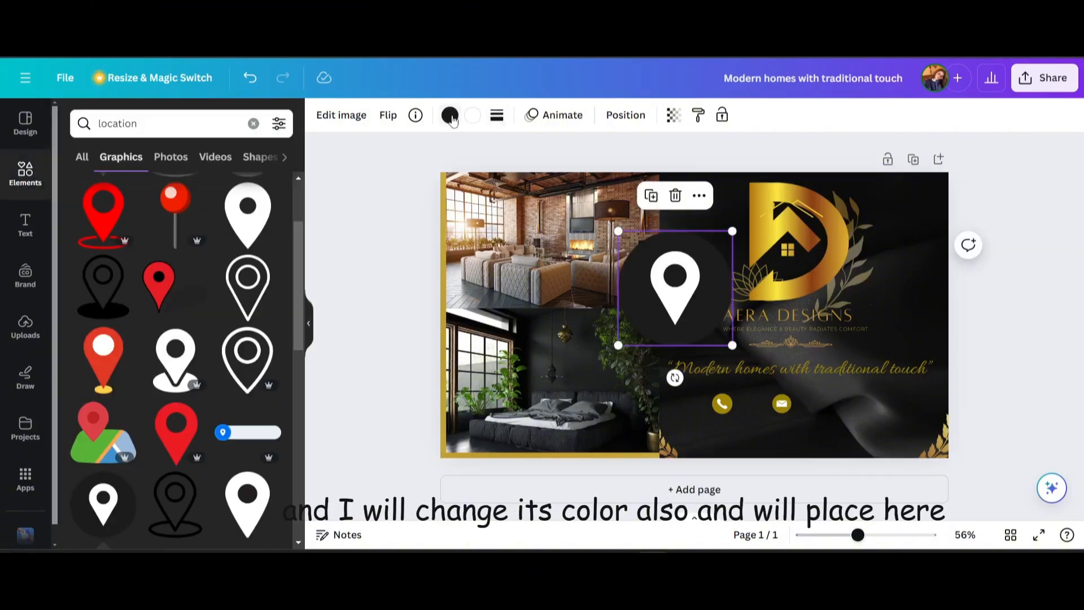
click(450, 116)
click(154, 200)
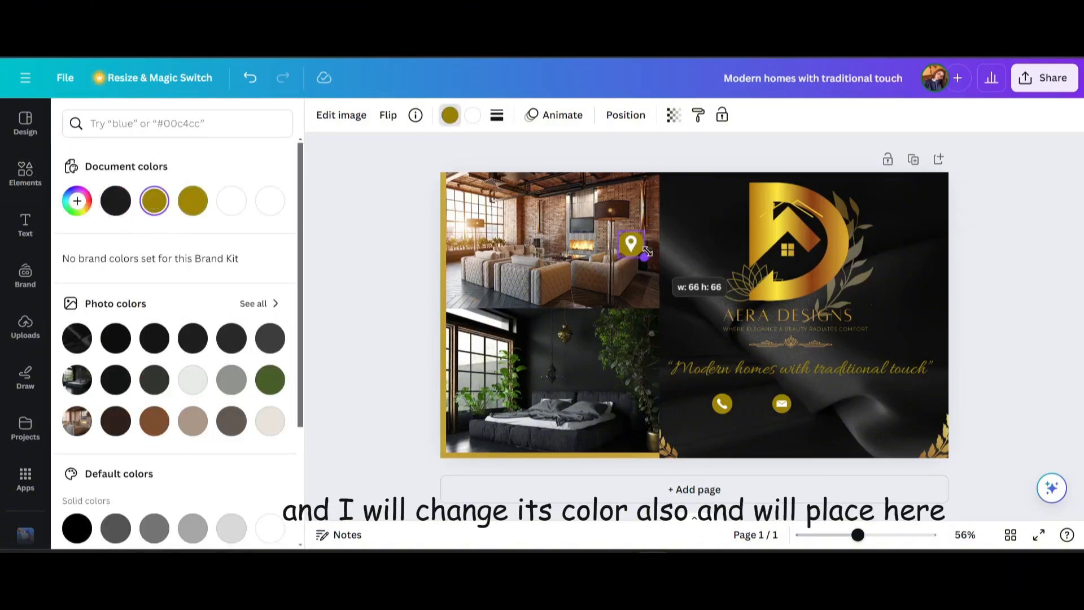
drag(629, 241, 755, 317)
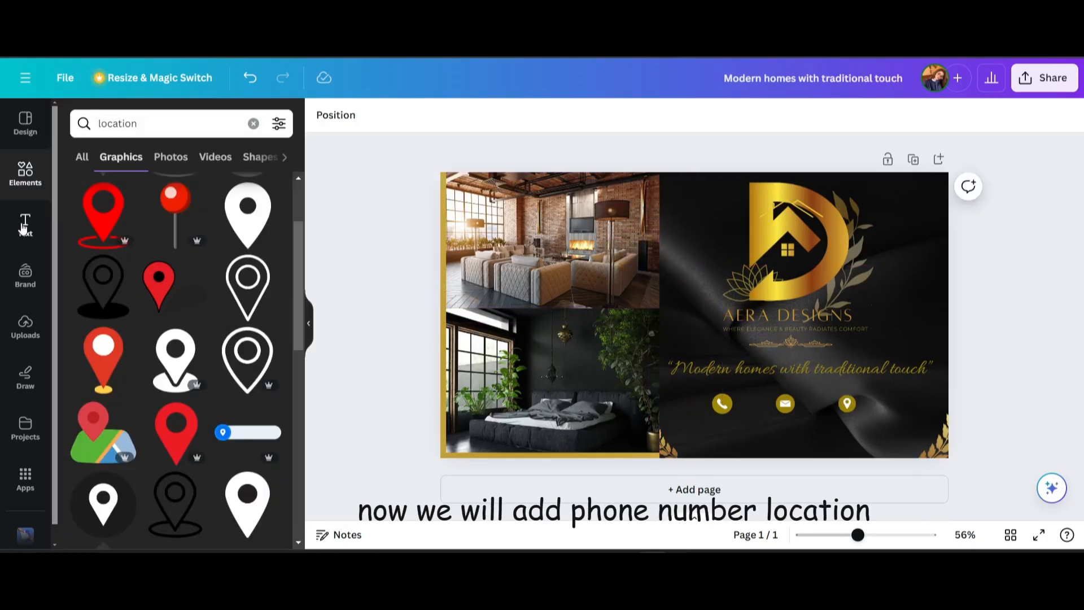
- Add a small subheading with the company's phone number beneath the contact icons, and open the sharing options for the design
click(25, 224)
click(201, 290)
text(Phone :+82 101 1030)
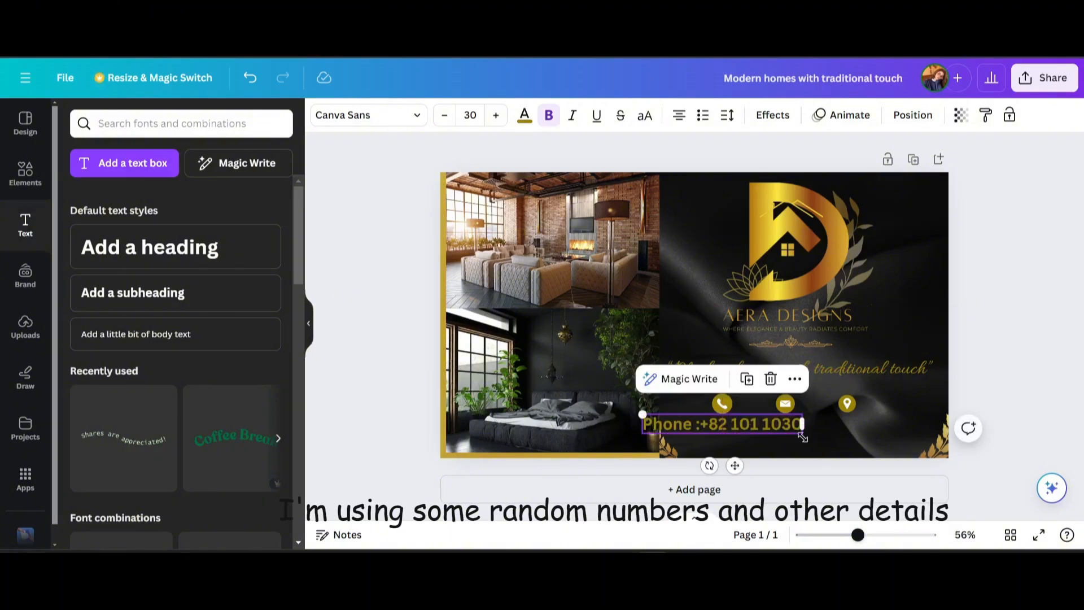
drag(643, 411, 712, 422)
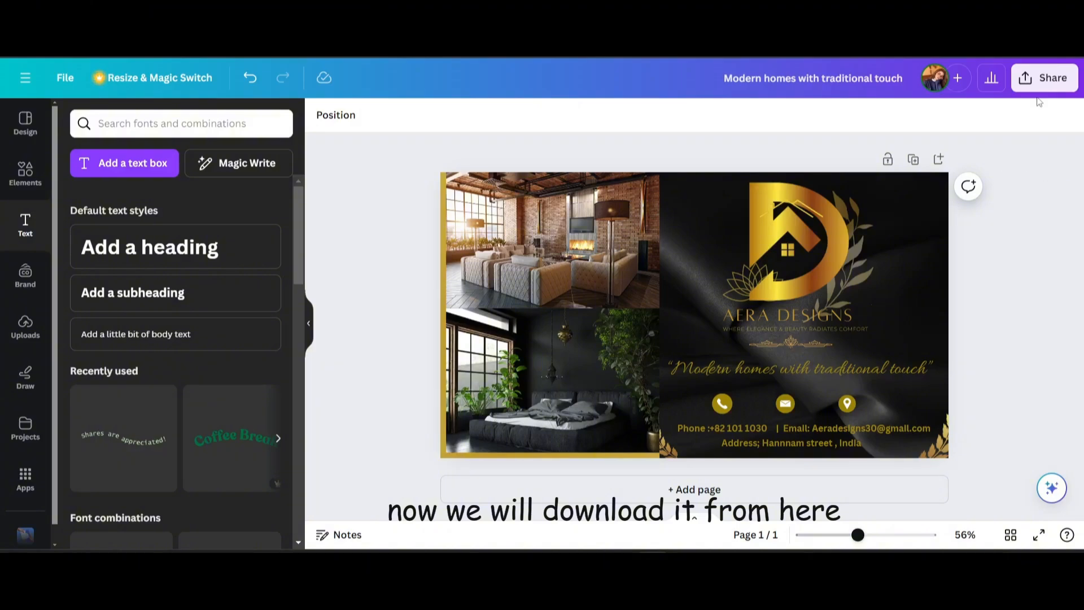
click(1044, 78)
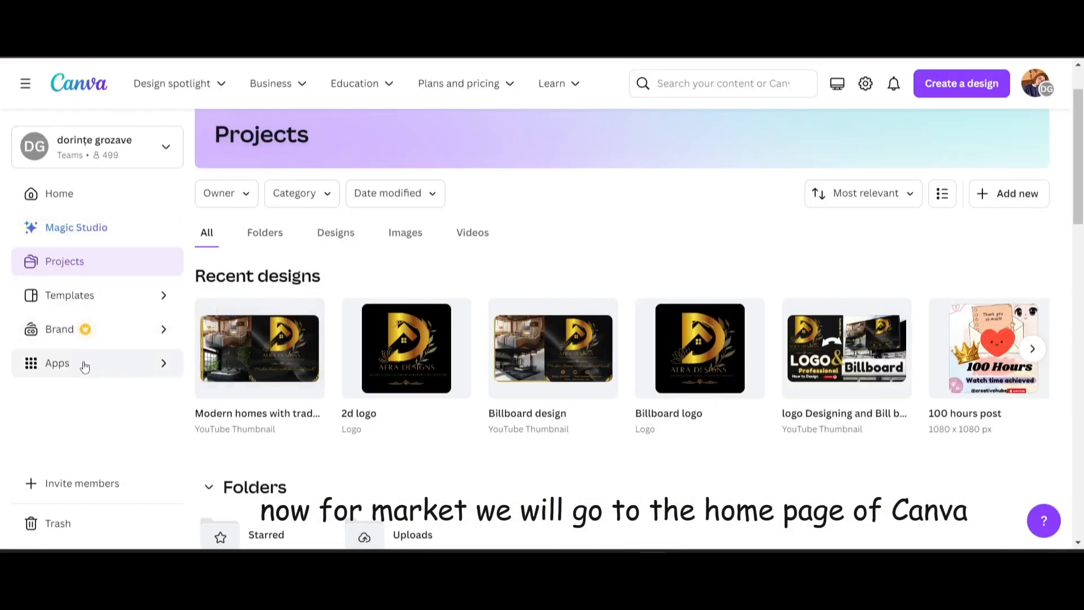
- Open the Mockups app from the list of recommended apps
click(86, 365)
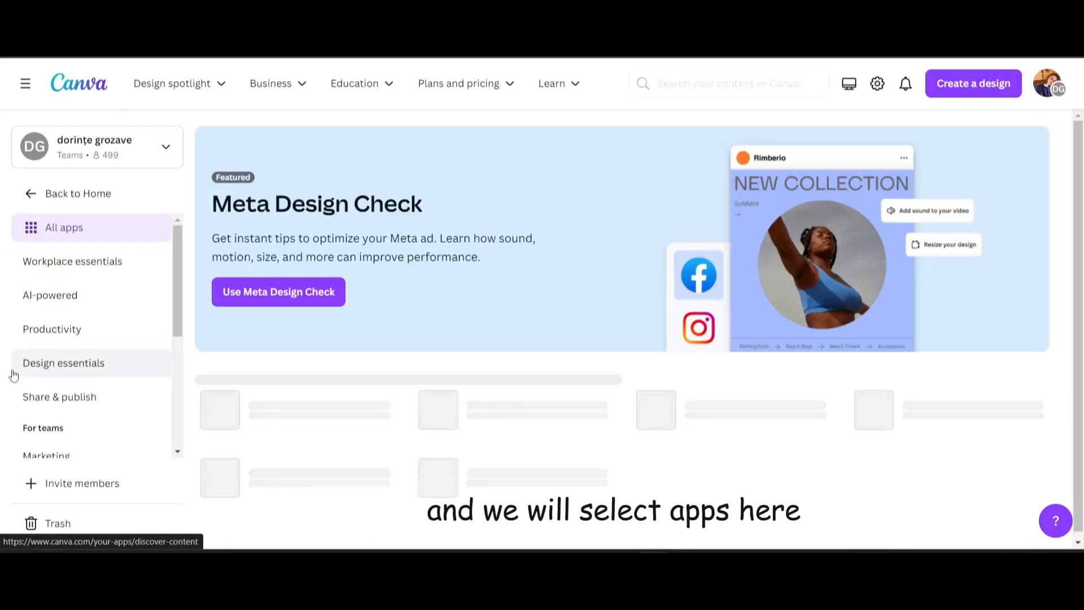
scroll(147, 410, down, 1)
scroll(104, 396, down, 4)
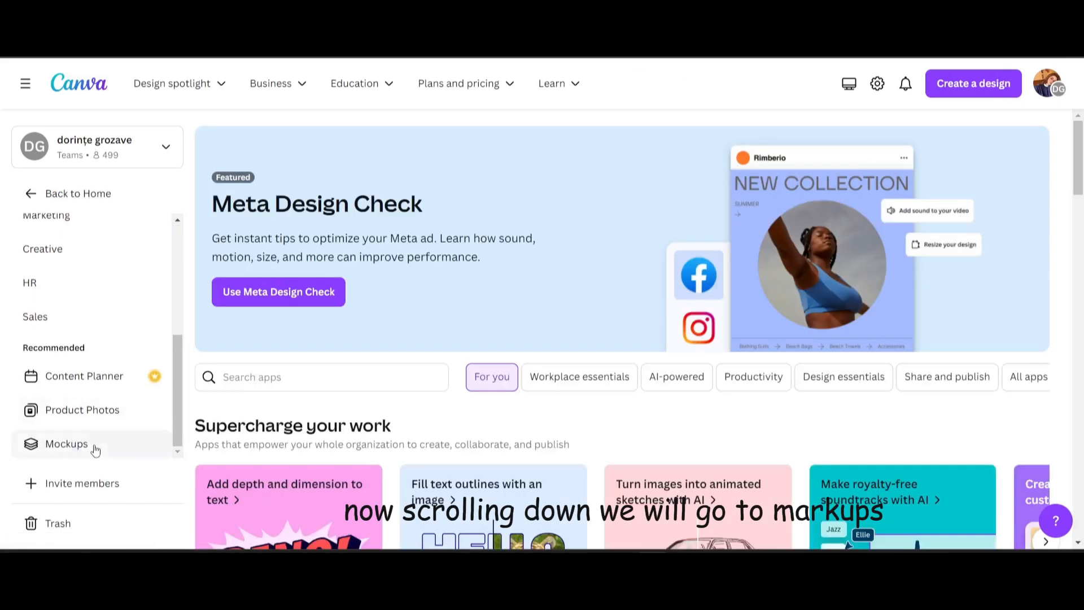
click(95, 450)
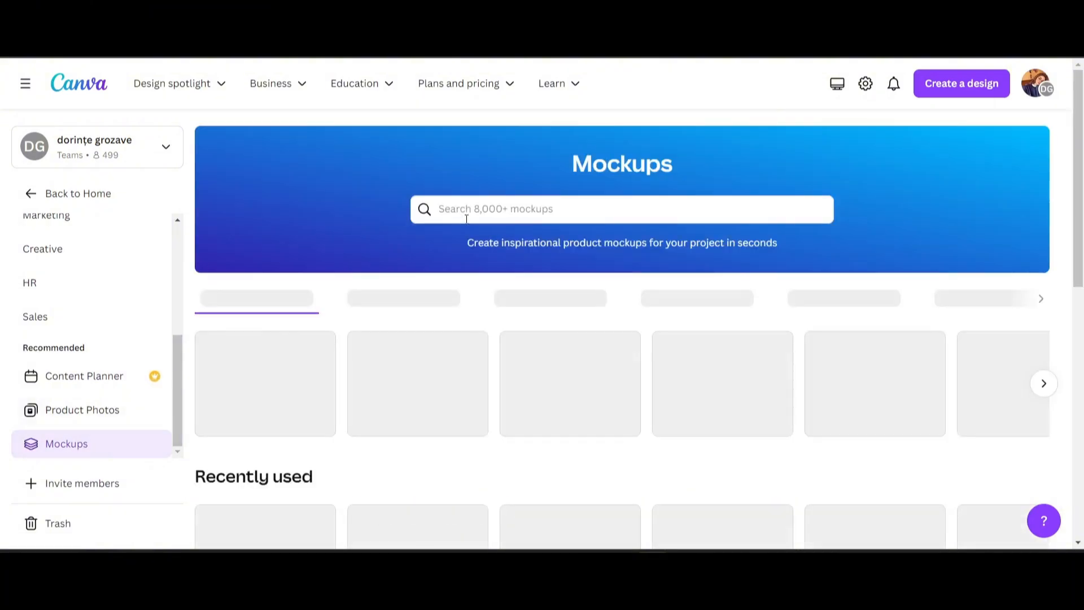
- Search the mockups for "Billboards" and browse the billboard mockups down to the photographic ones
click(468, 214)
text(bi)
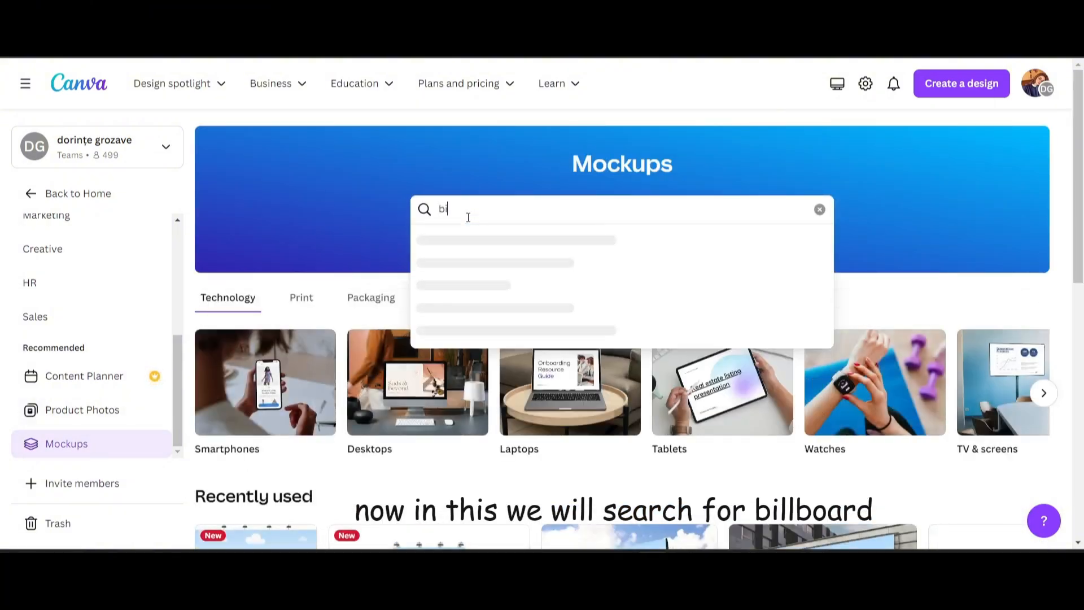
text(ll)
click(480, 240)
scroll(564, 446, down, 3)
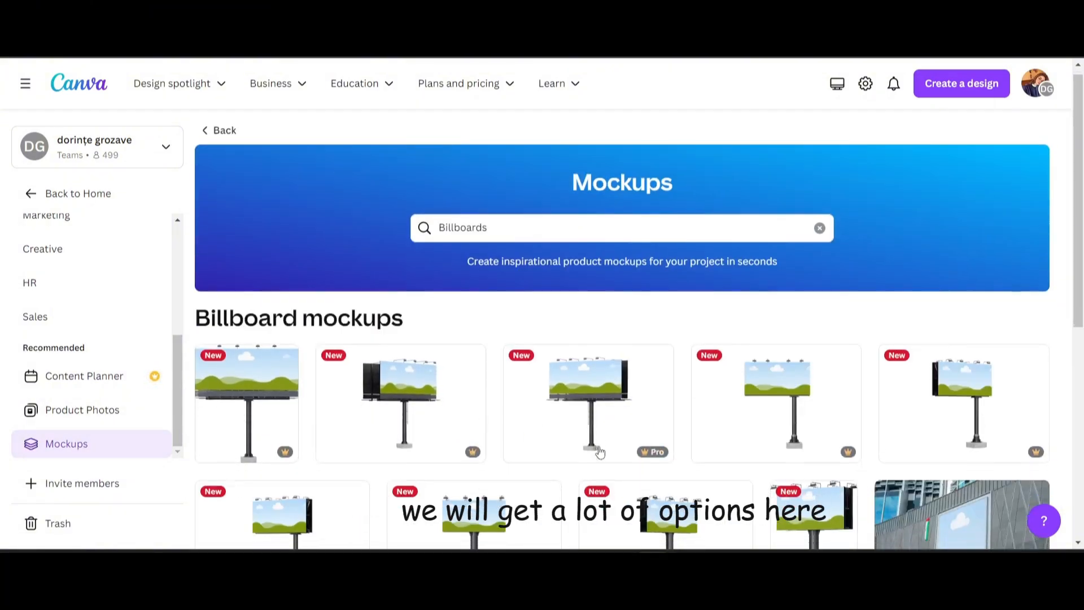
scroll(600, 453, down, 5)
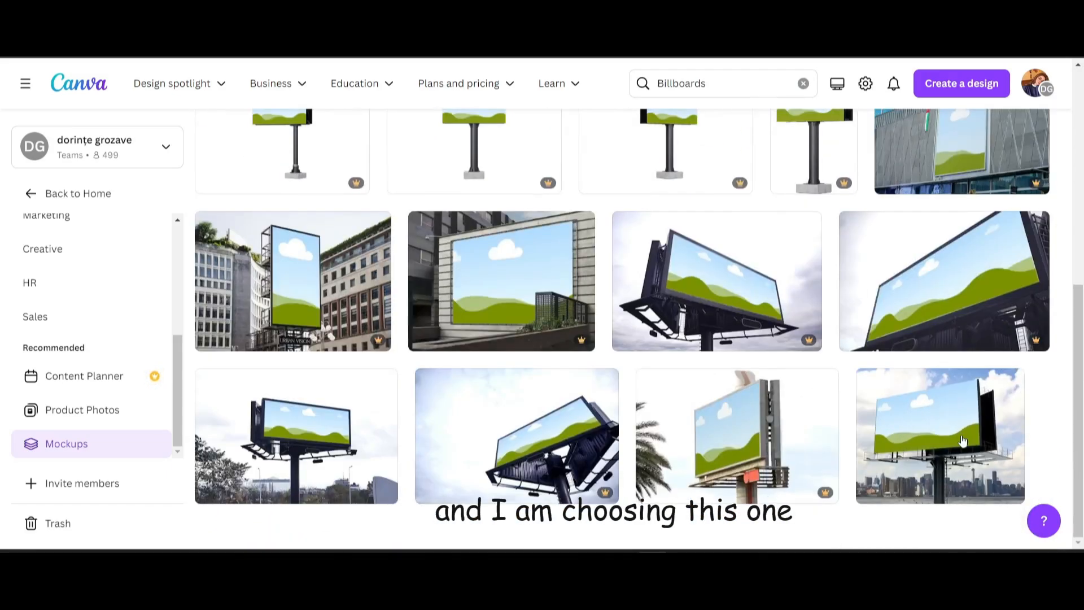
- Open the free mockup of a billboard above a city skyline and mark the uploaded single Aera Designs billboard image for it
click(962, 446)
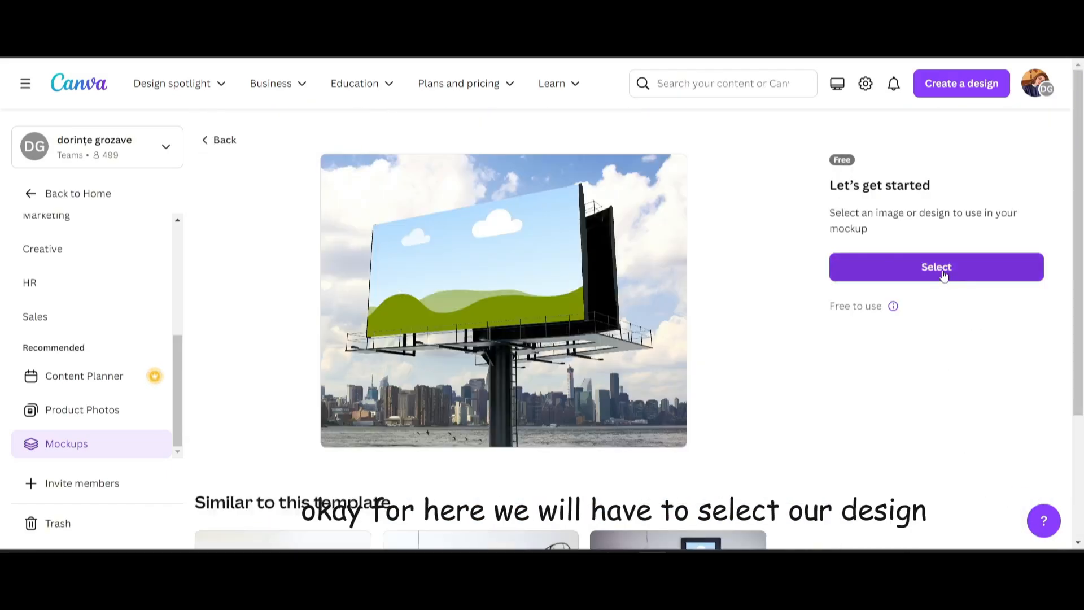
click(941, 267)
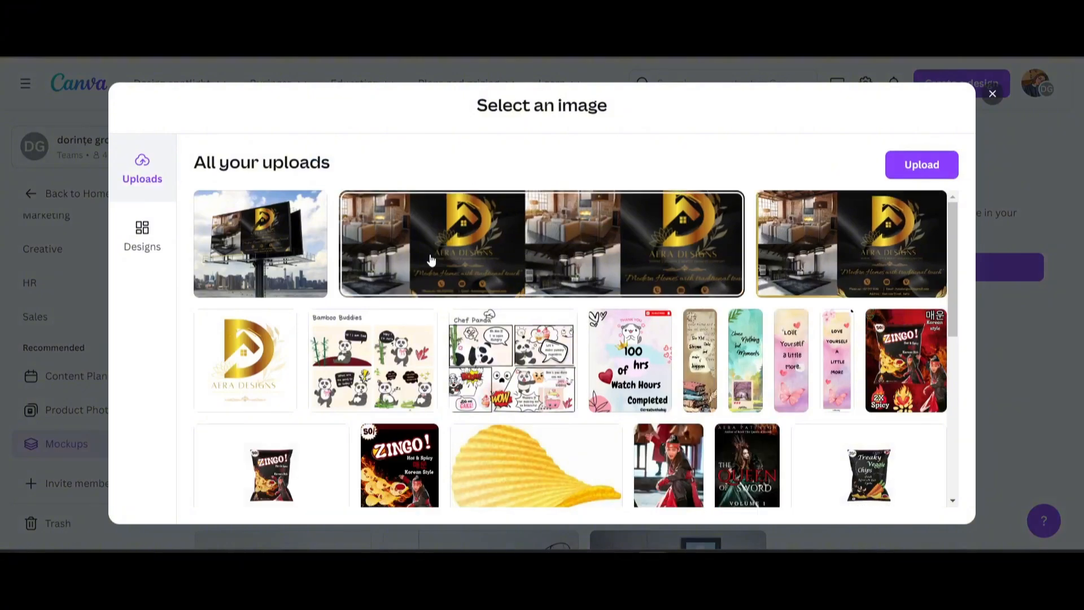
click(847, 254)
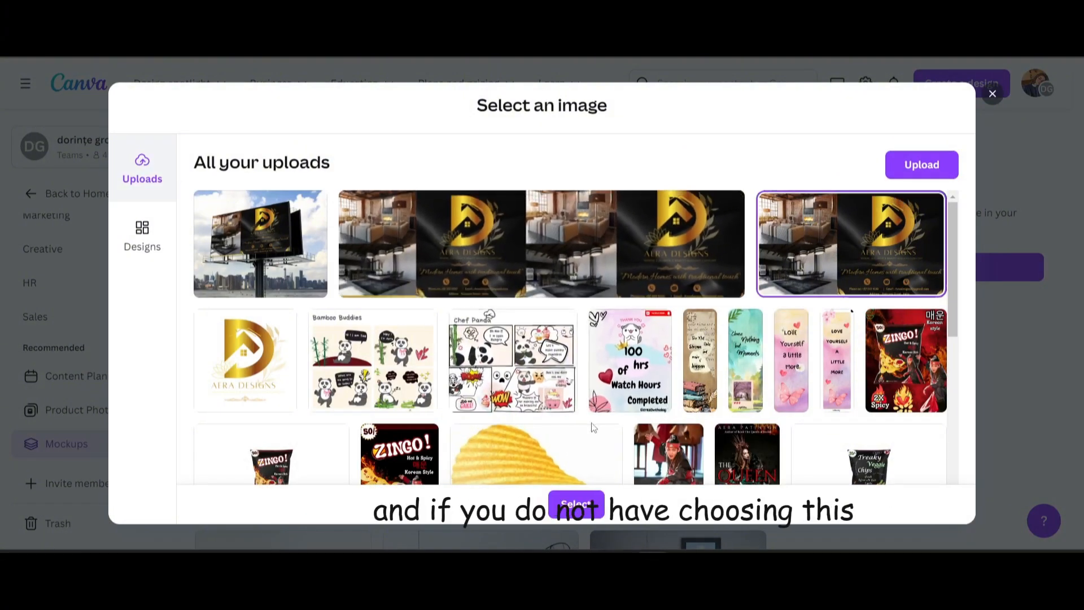
click(909, 163)
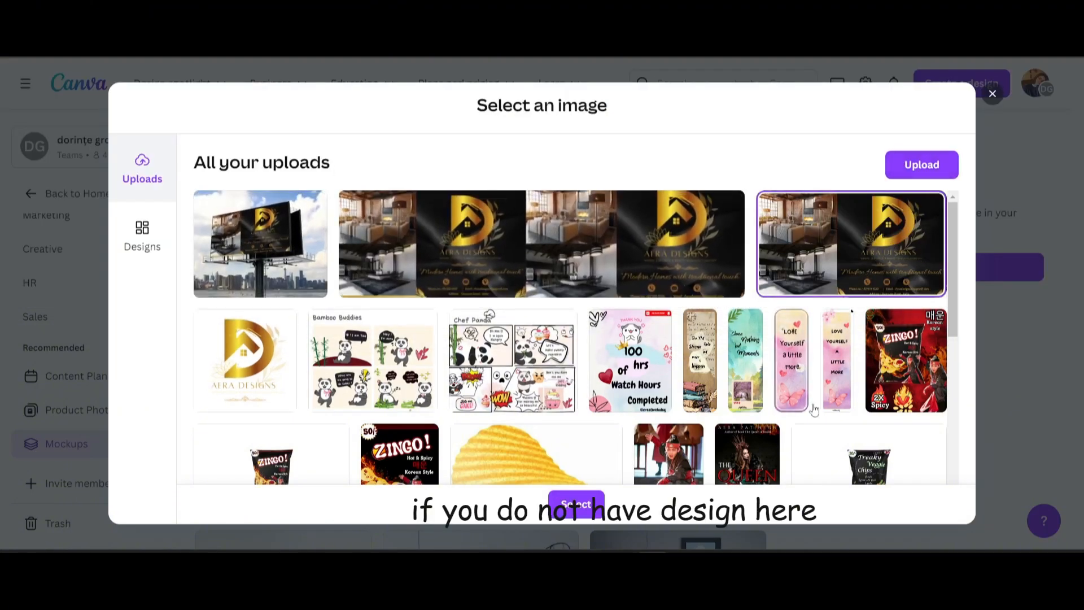
click(926, 164)
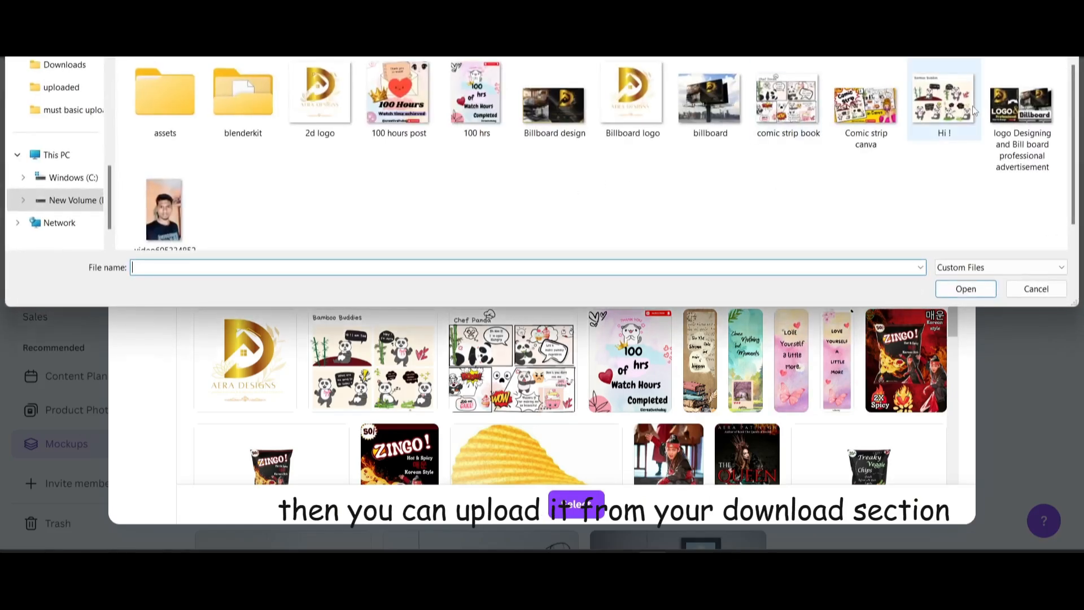
click(1036, 289)
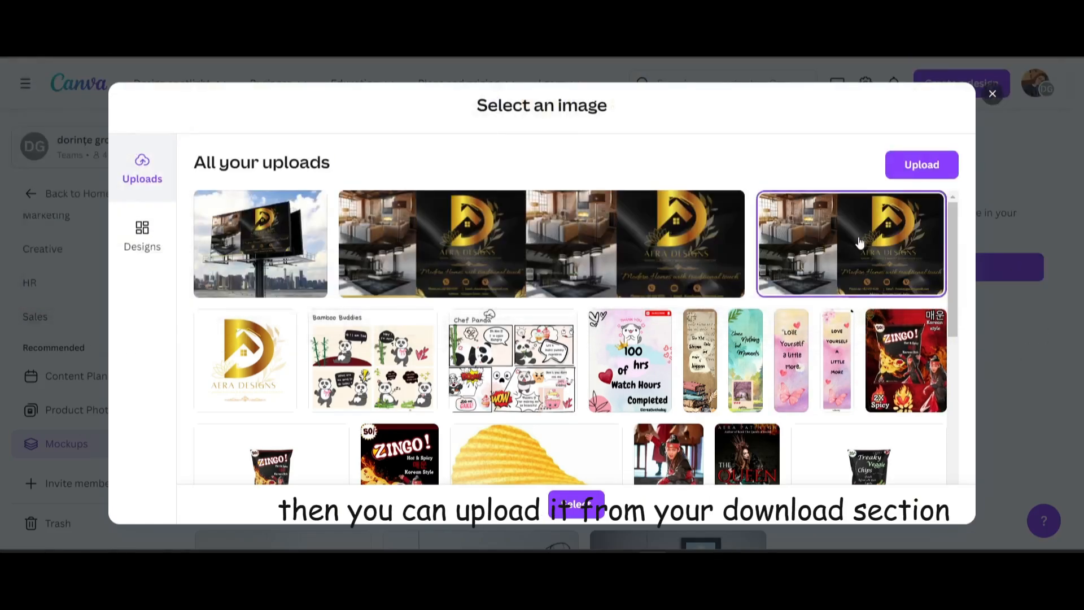
- Insert the uploaded image "Billboard design.png" into the billboard mockup
click(845, 281)
click(914, 249)
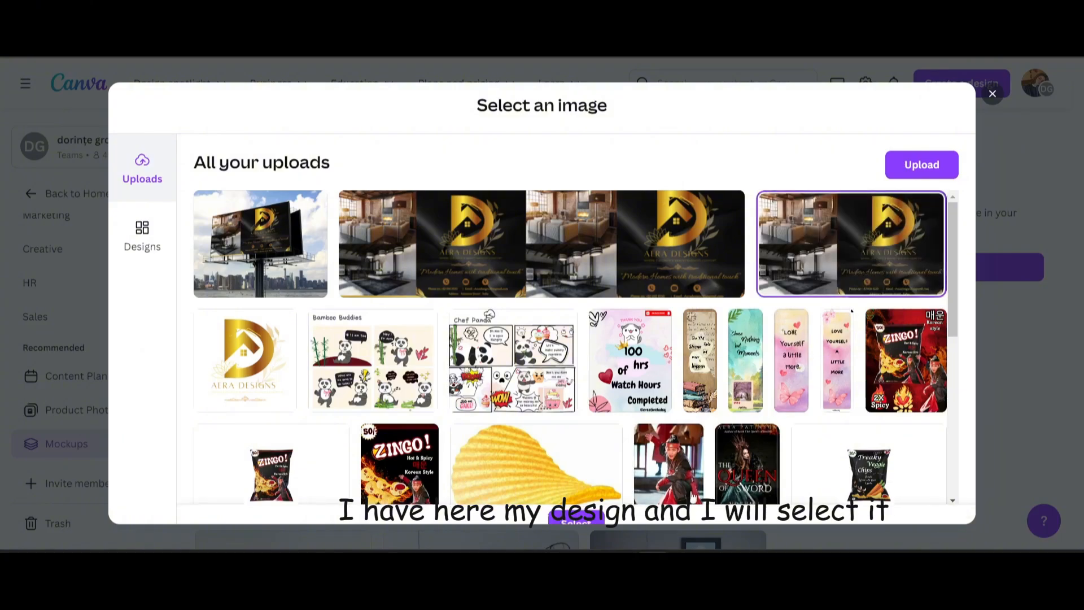
click(578, 507)
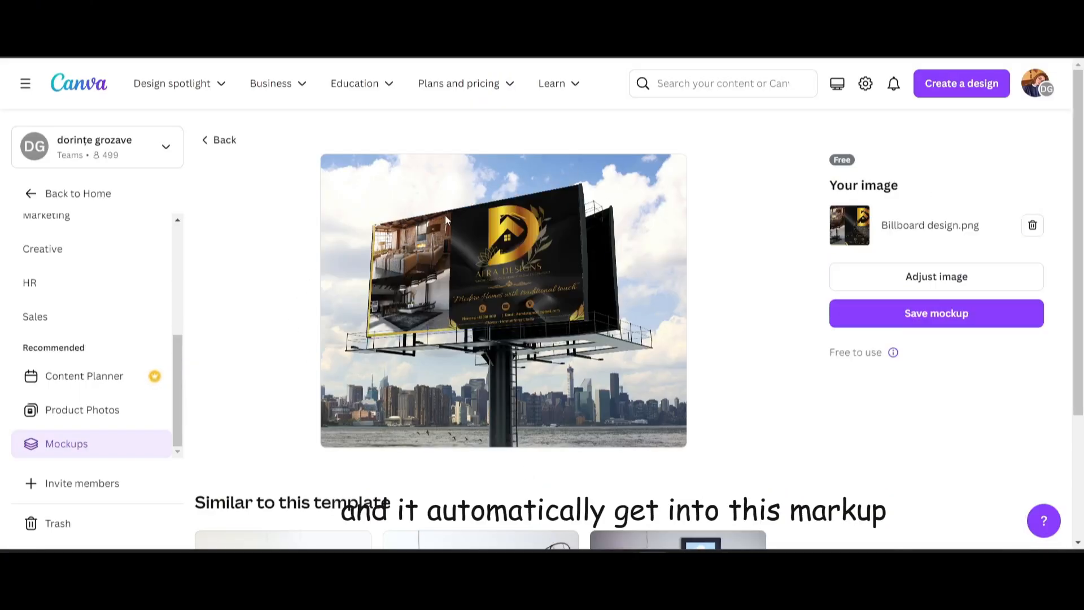
- Enlarge the design image slightly beyond the billboard frame's lower right corner, apply the adjustment, and save the mockup
click(963, 276)
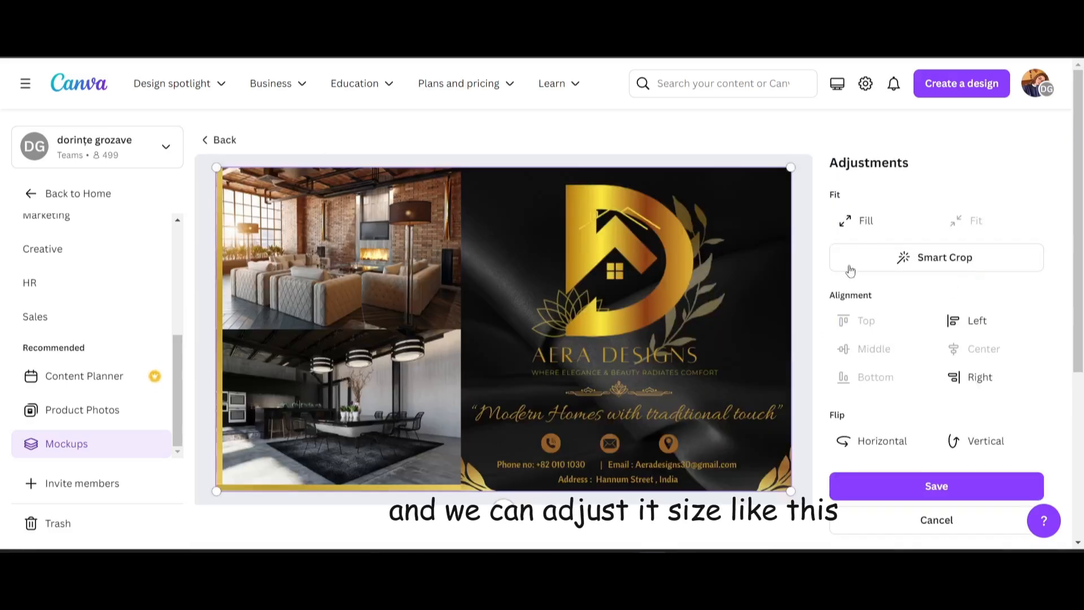
drag(790, 490, 799, 496)
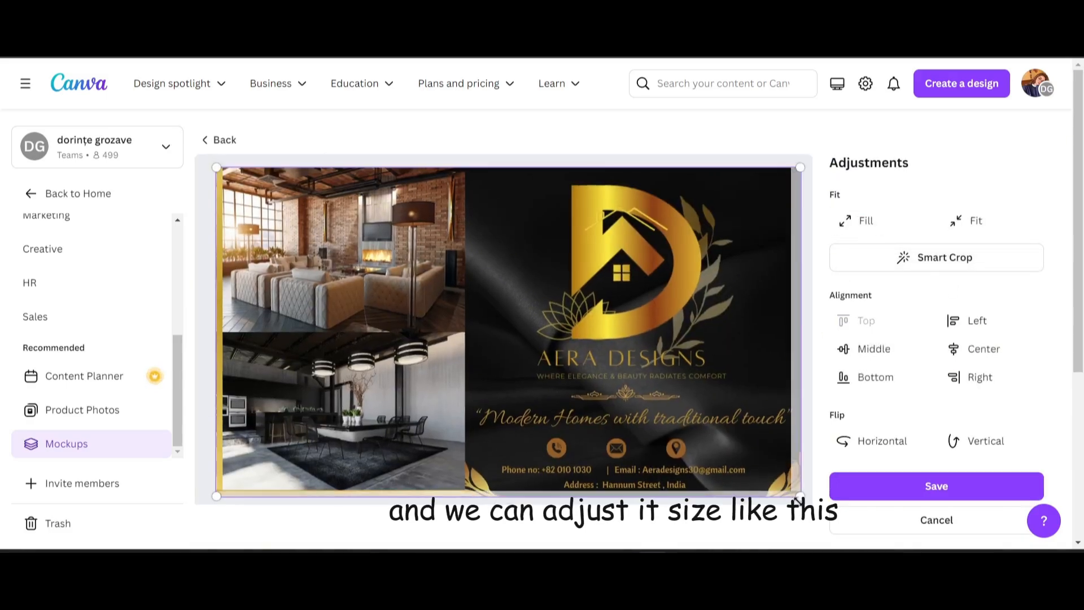
click(929, 486)
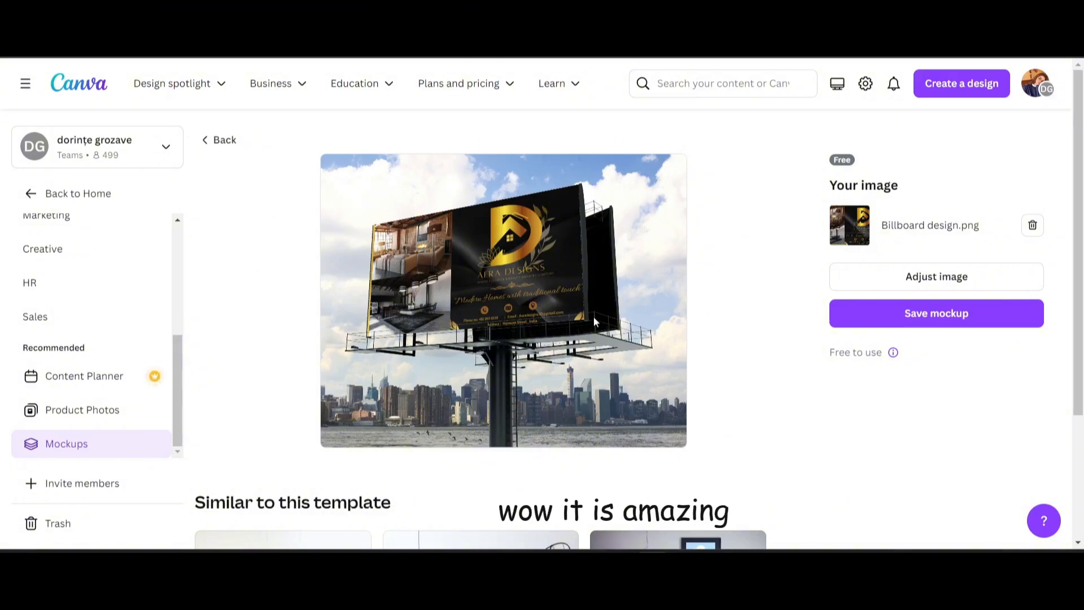
click(948, 321)
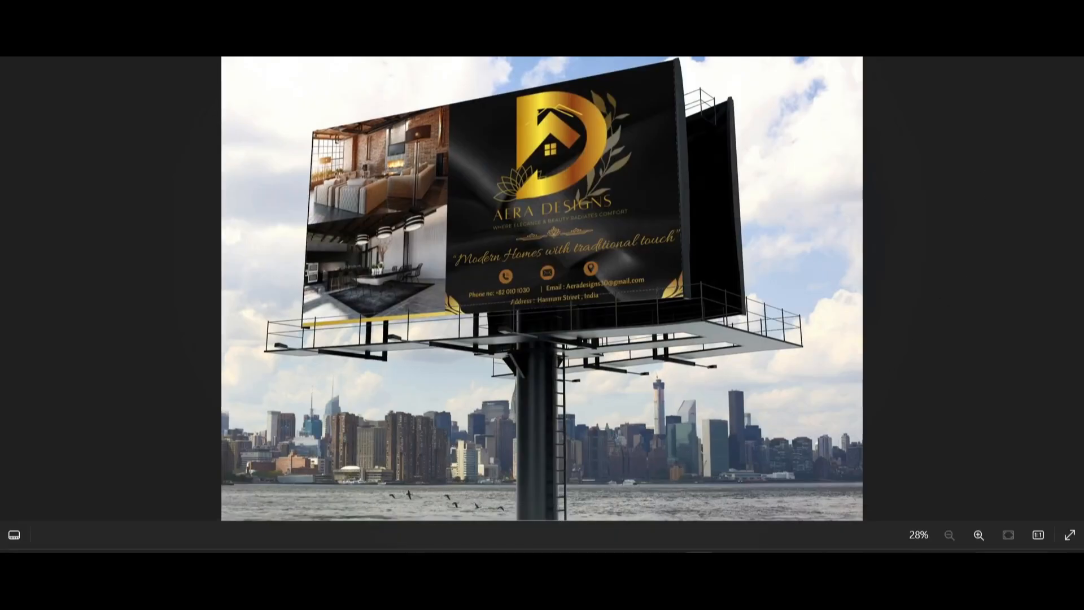
- Enlarge the saved mockup picture to 41% in the image viewer and examine the logo and contact details on the billboard
click(979, 530)
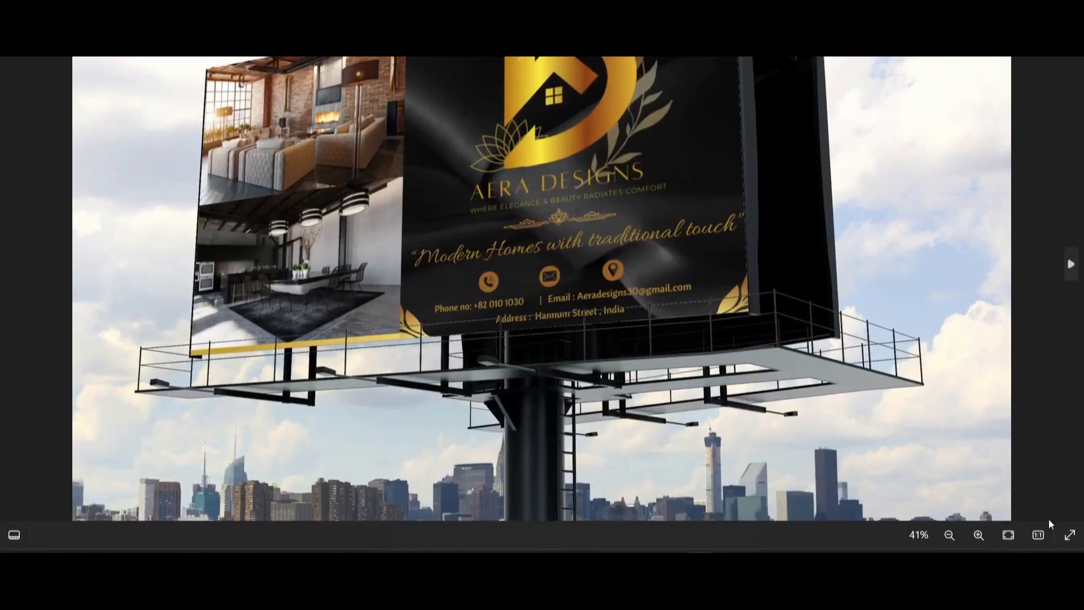
drag(933, 411, 979, 368)
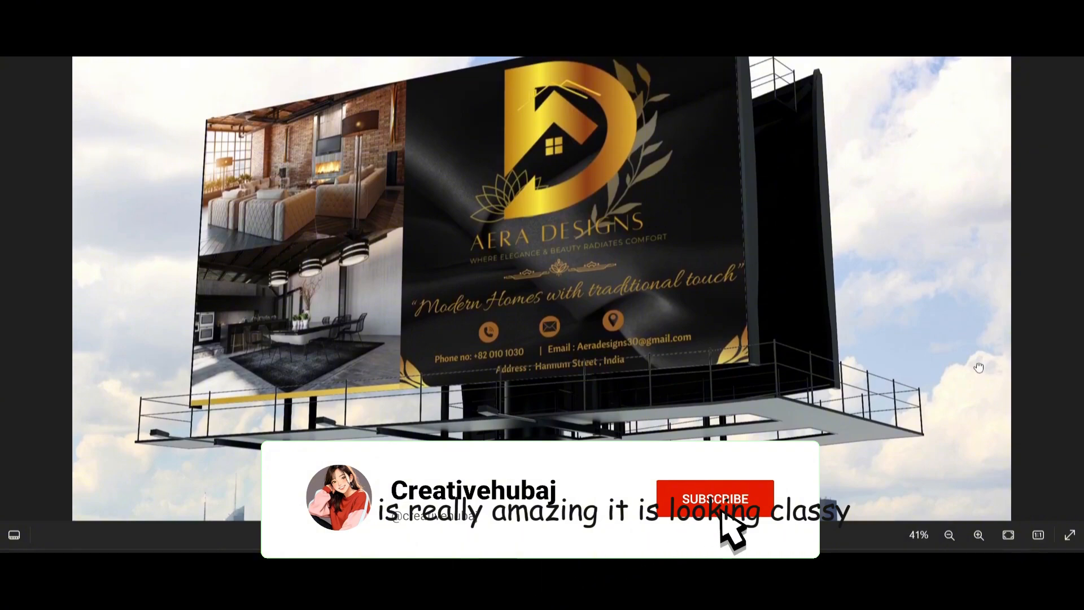